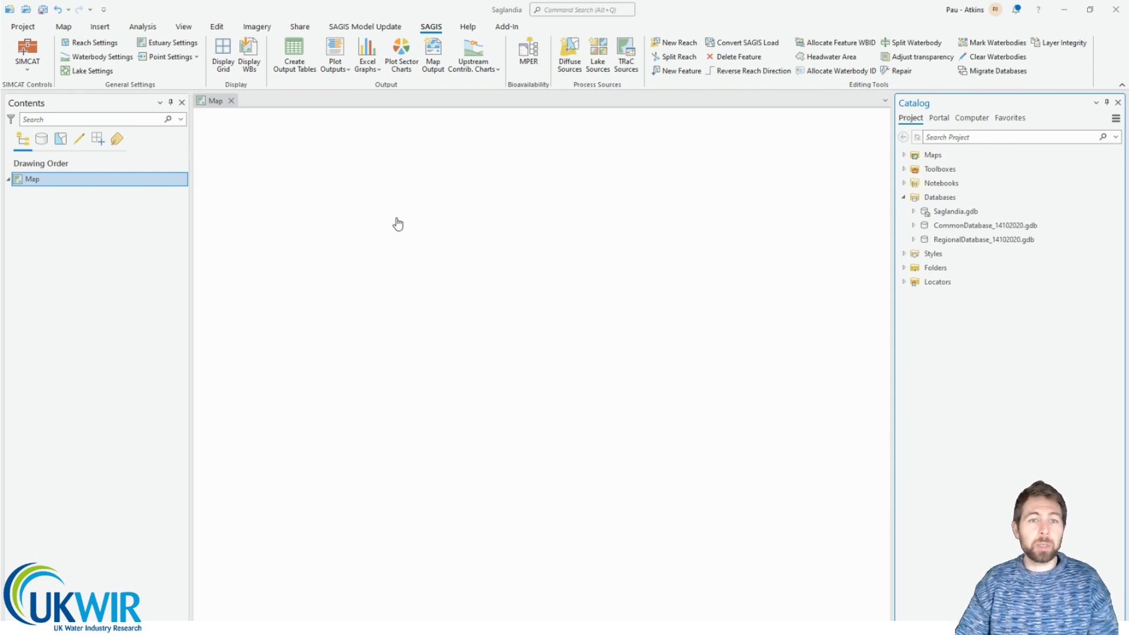
In the project's SAGIS settings, set the Regional Database to RegionalDatabase_14102020.gdb in the Saglandia_databases folder
click(23, 27)
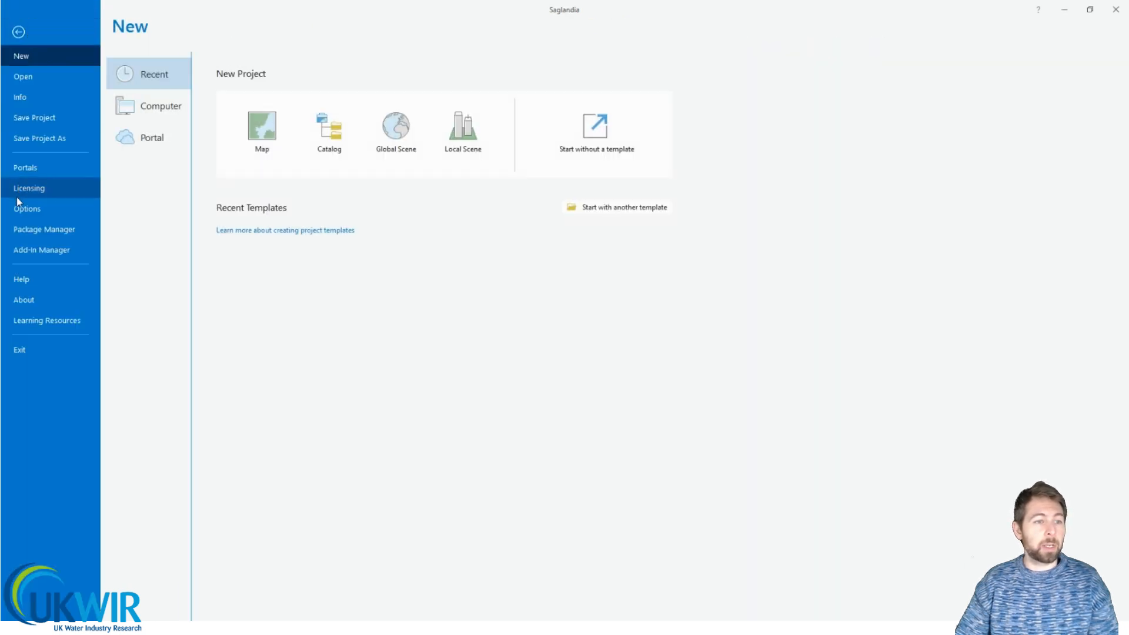
click(33, 209)
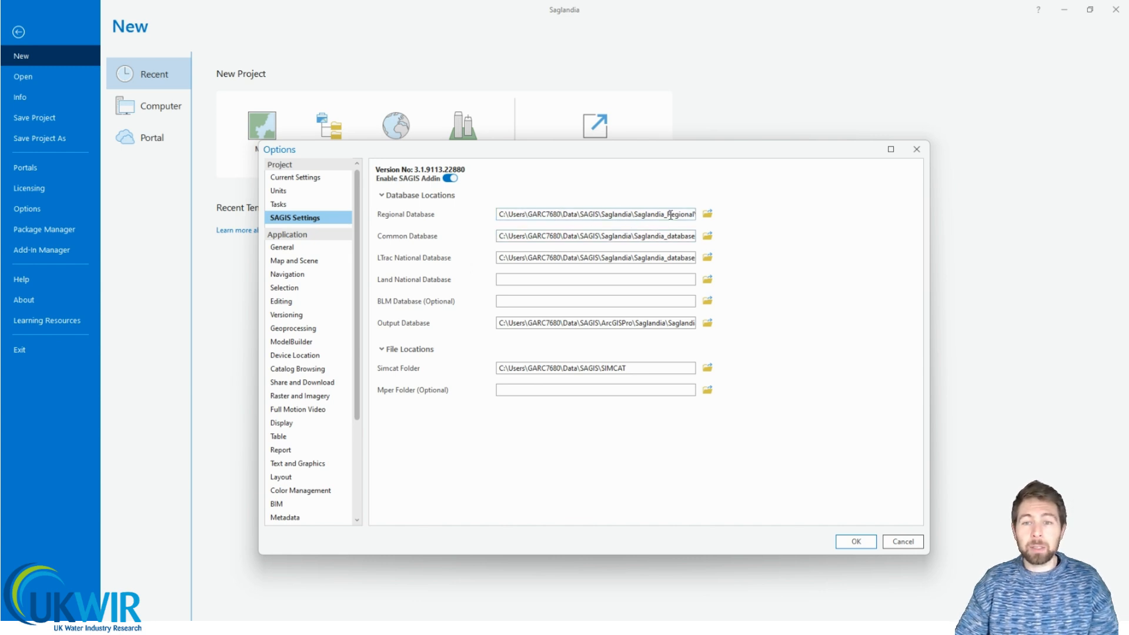
click(707, 214)
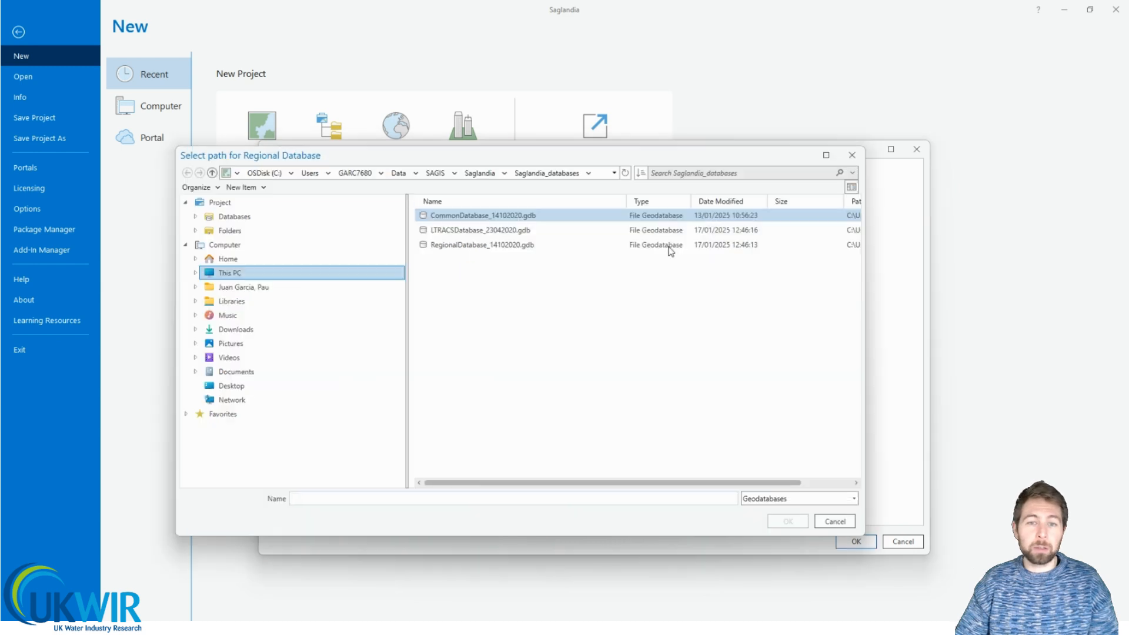
click(487, 249)
click(788, 521)
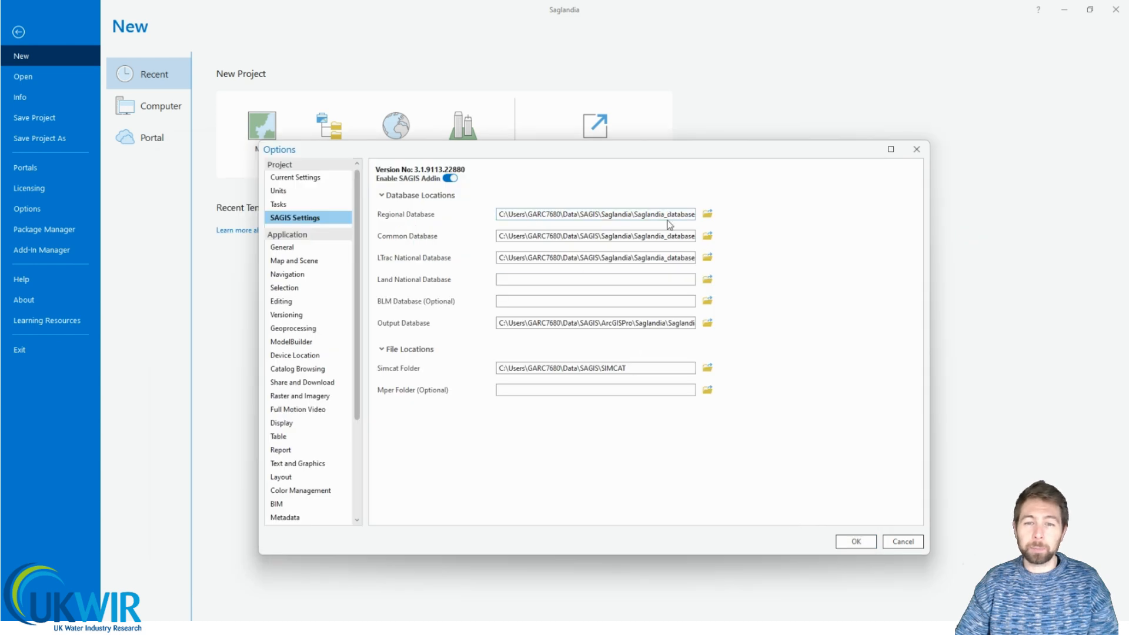
Insert a stray character into the Regional Database path to test its validation, and remove it again
click(604, 214)
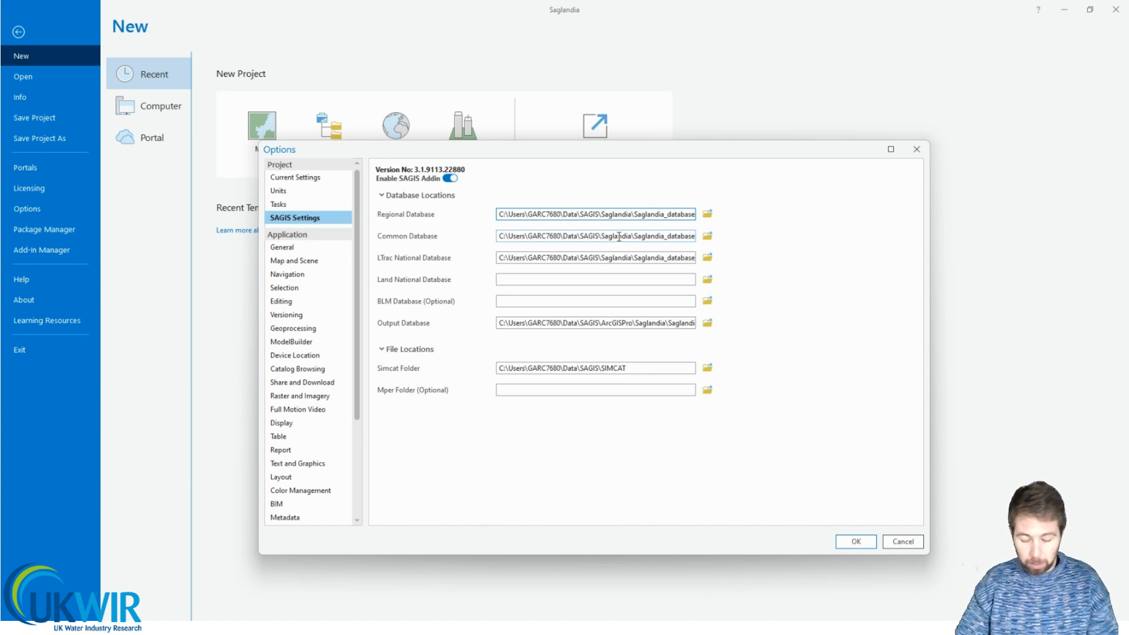
text(e)
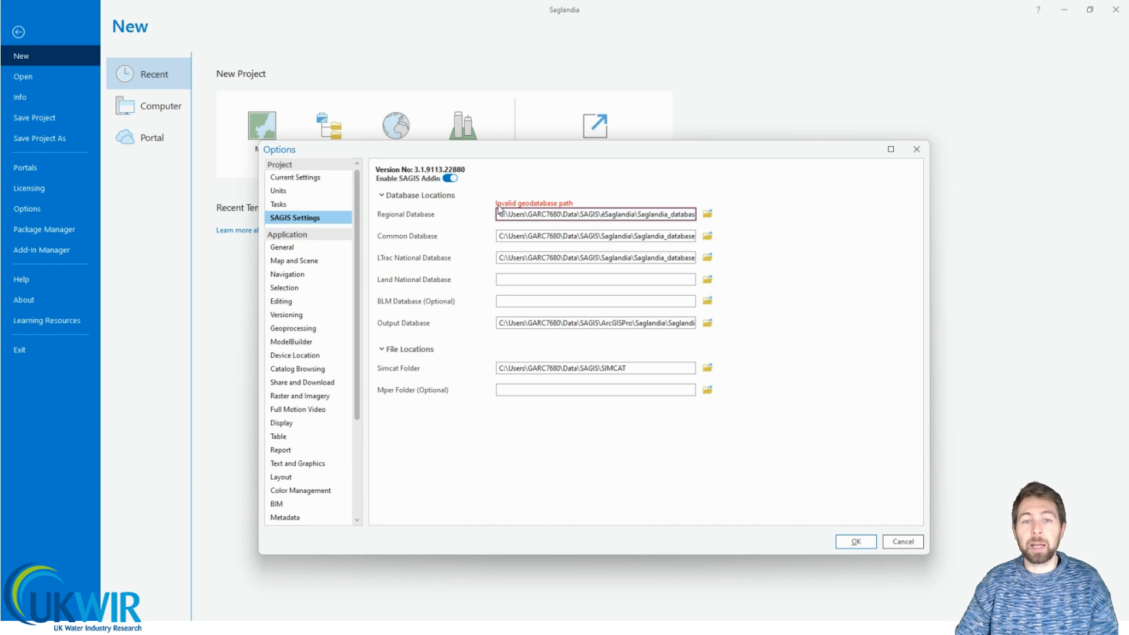
key(BackSpace)
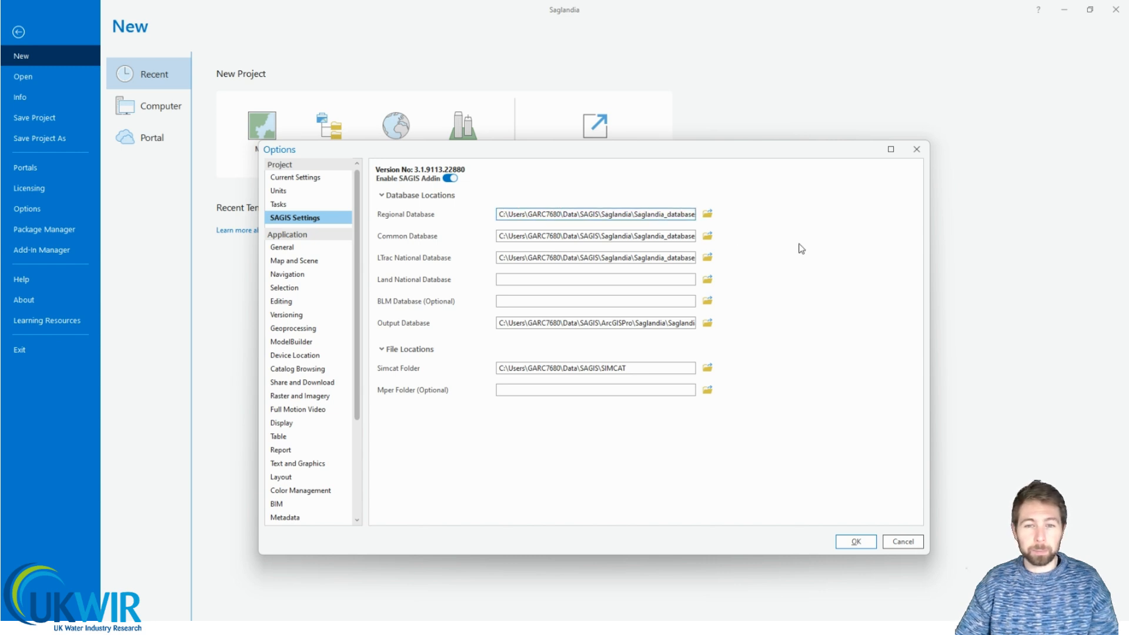
click(482, 329)
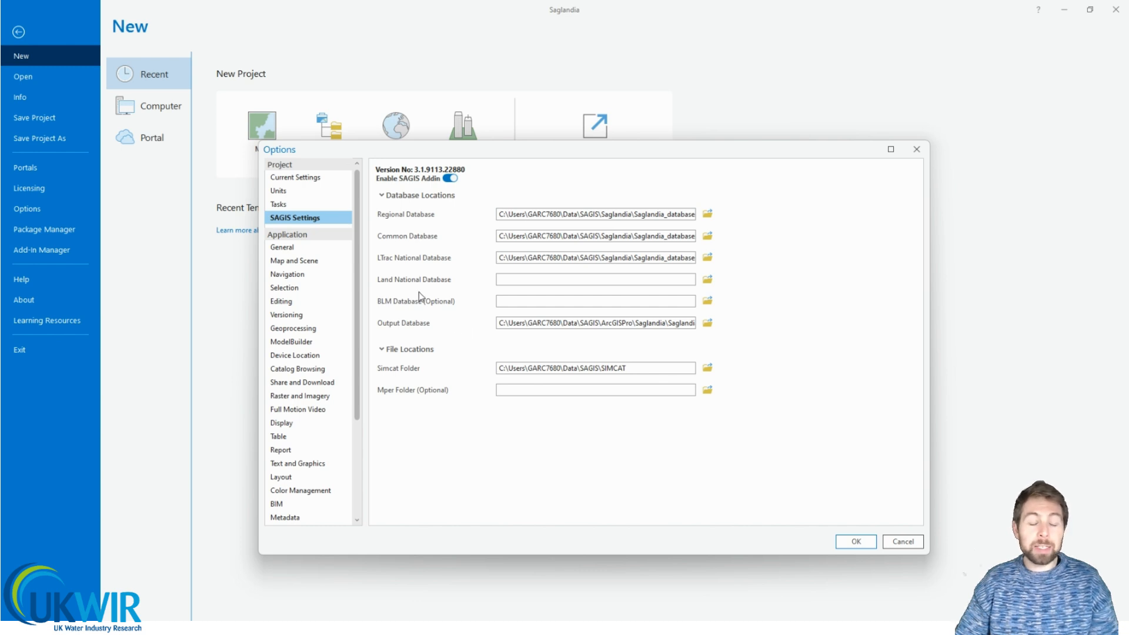
Copy the Saglandia.gdb default geodatabase path from the project's current settings
click(320, 179)
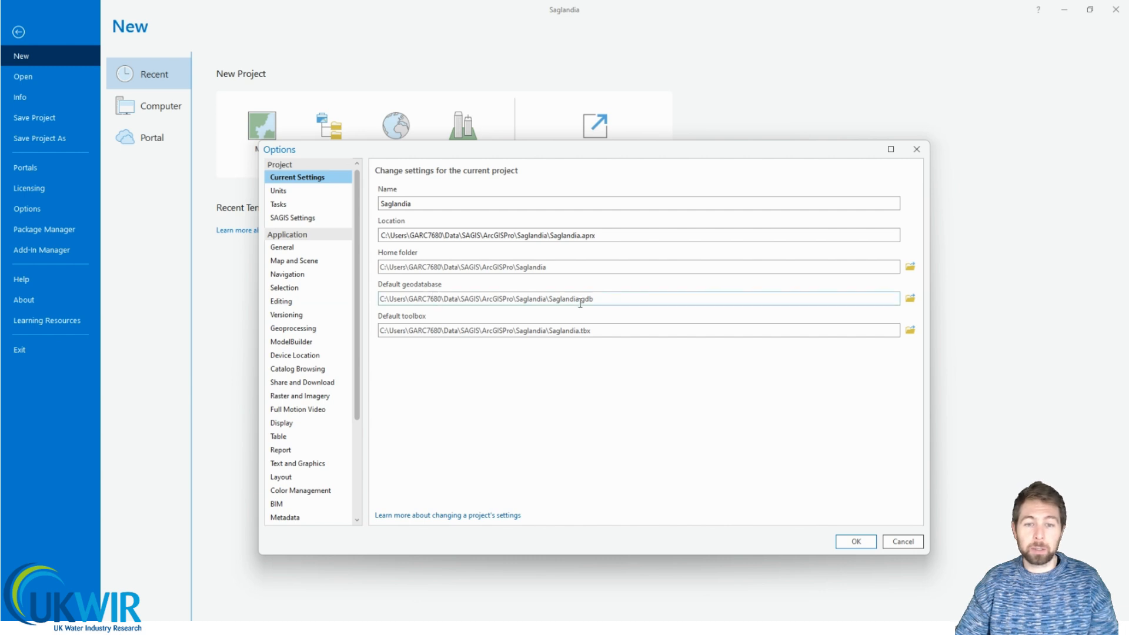
click(604, 299)
drag(605, 298, 306, 301)
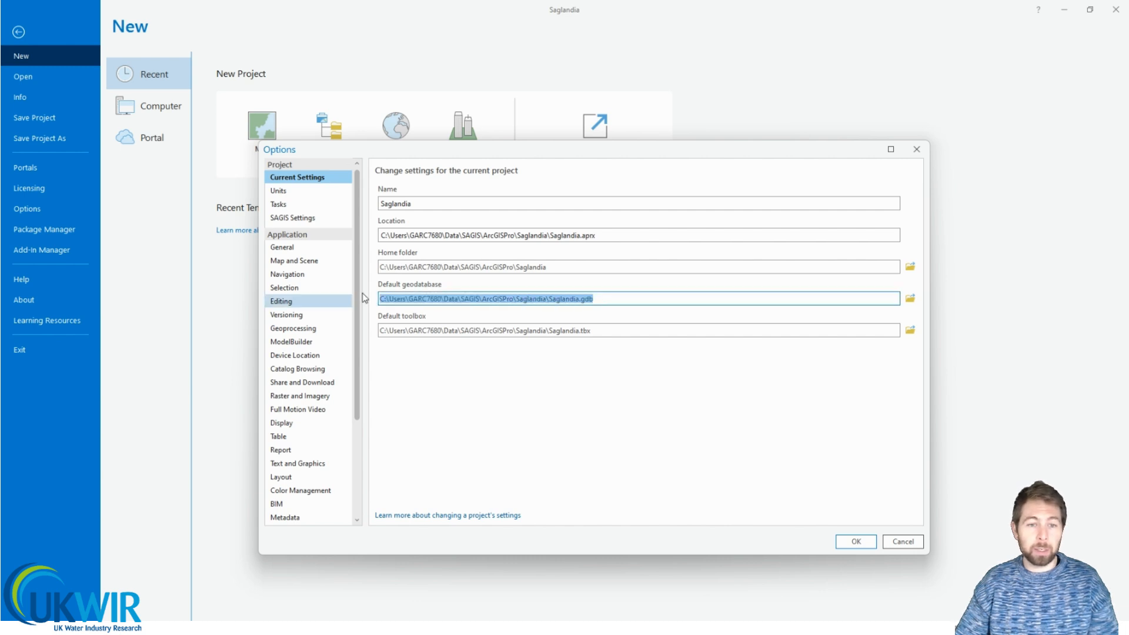
right_click(457, 301)
click(491, 322)
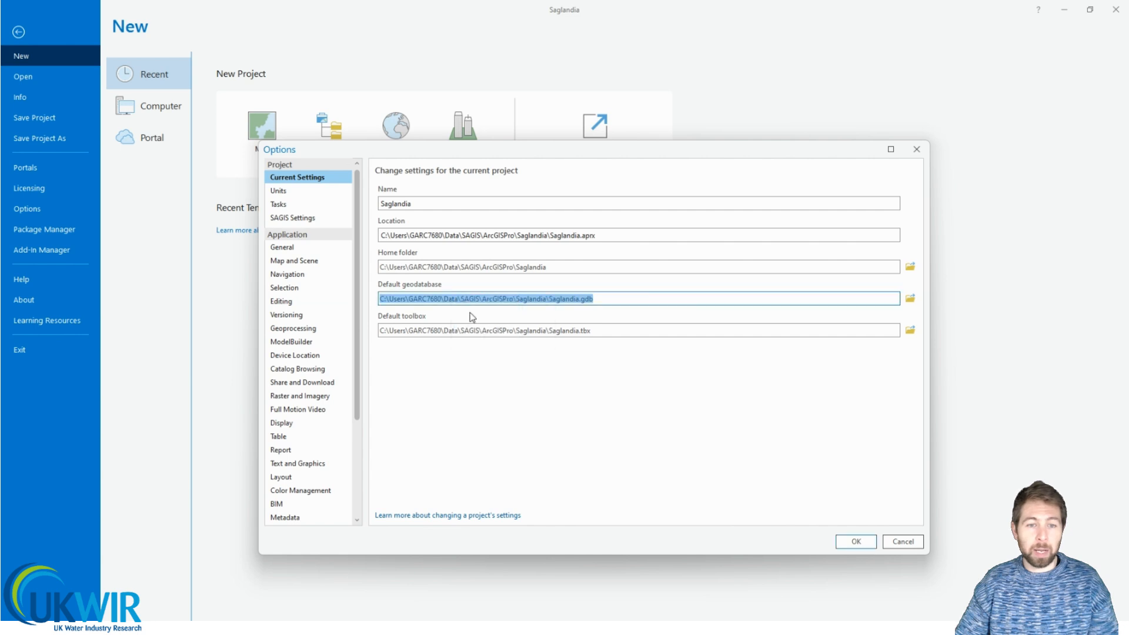
Replace the Output Database path in the SAGIS settings with the copied default geodatabase path
click(311, 220)
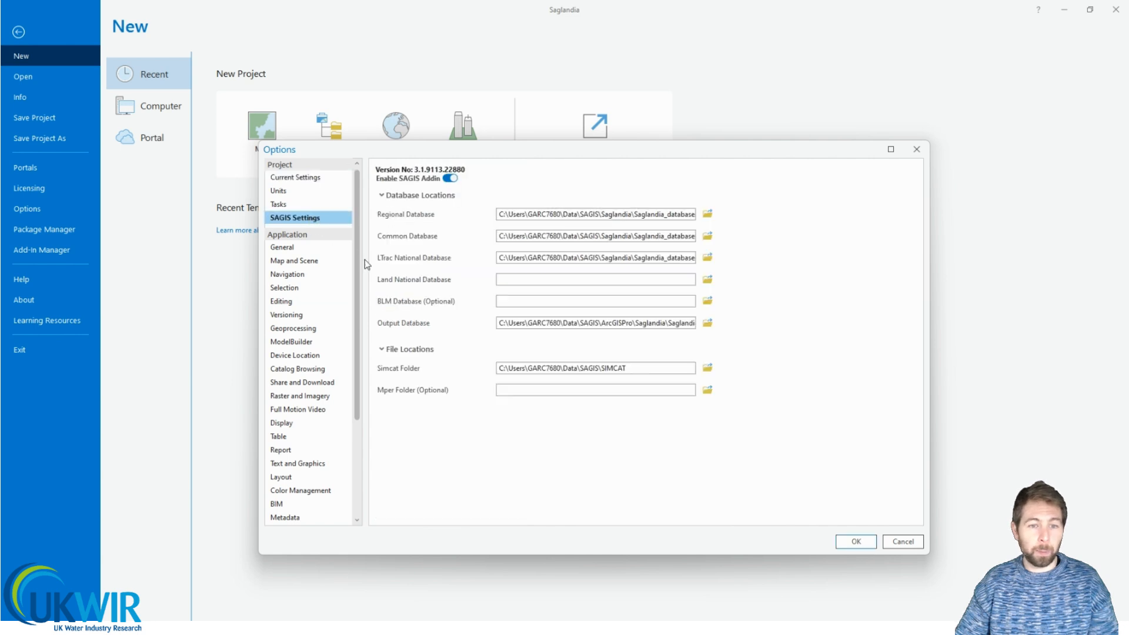
click(500, 323)
drag(500, 323, 739, 335)
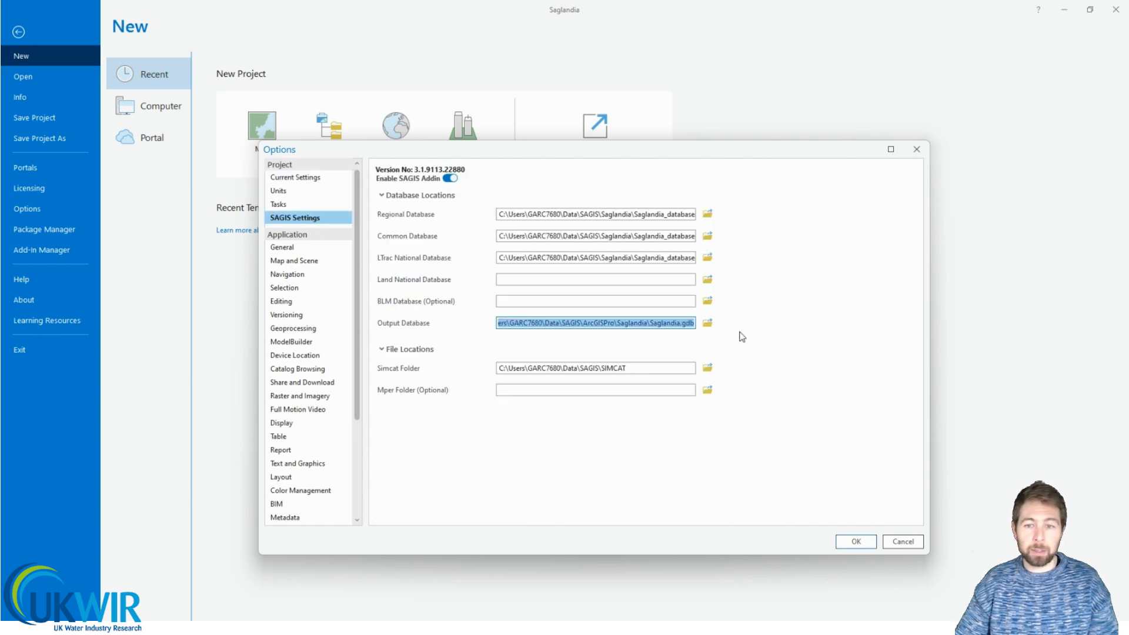
key(Delete)
right_click(660, 323)
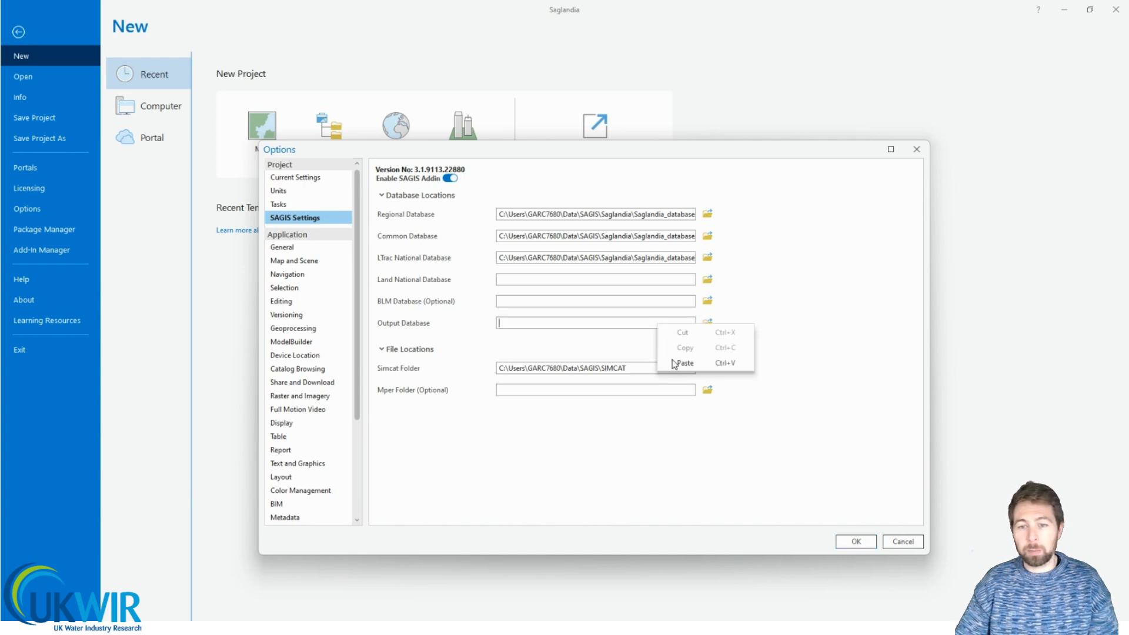
click(677, 364)
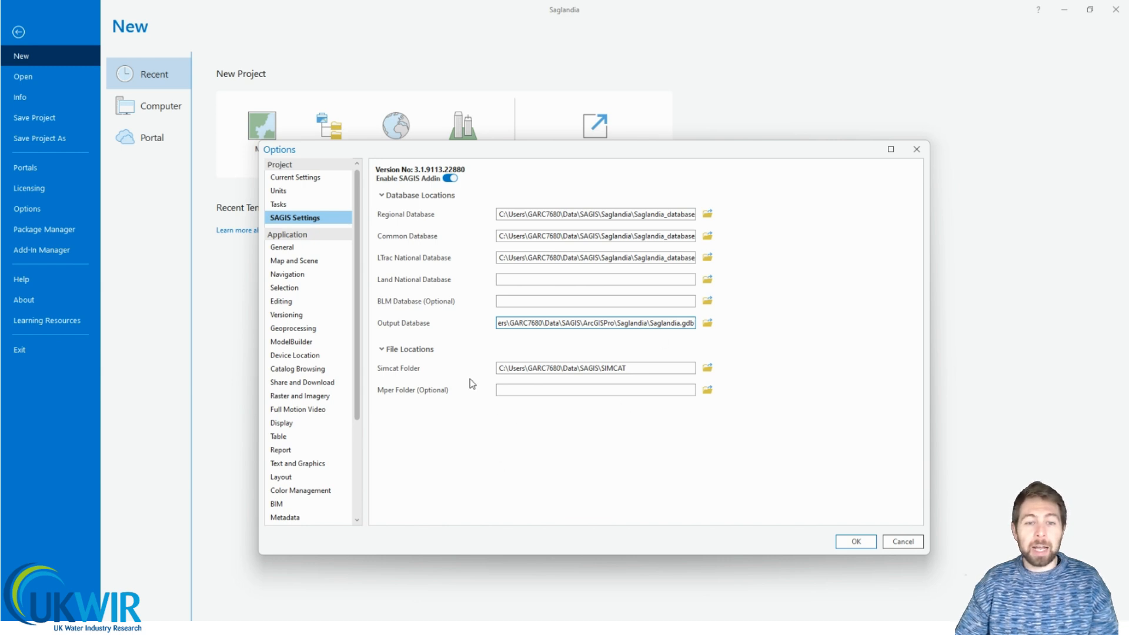
Check the Simcat Folder path, accept the SAGIS settings and return to the map
click(646, 368)
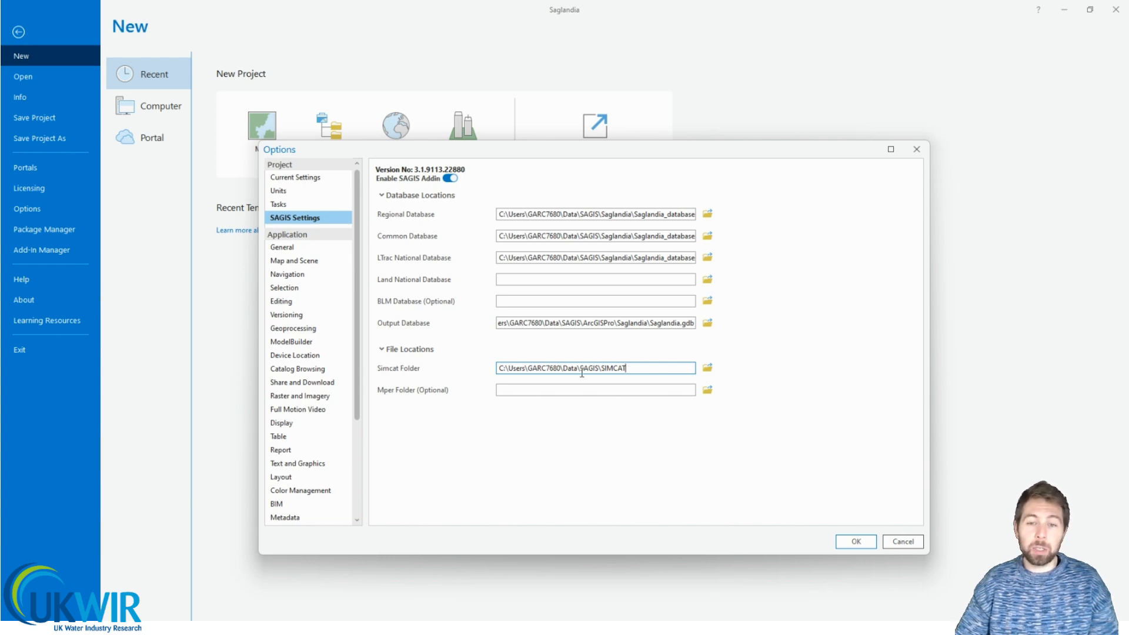
drag(627, 370, 605, 373)
click(643, 369)
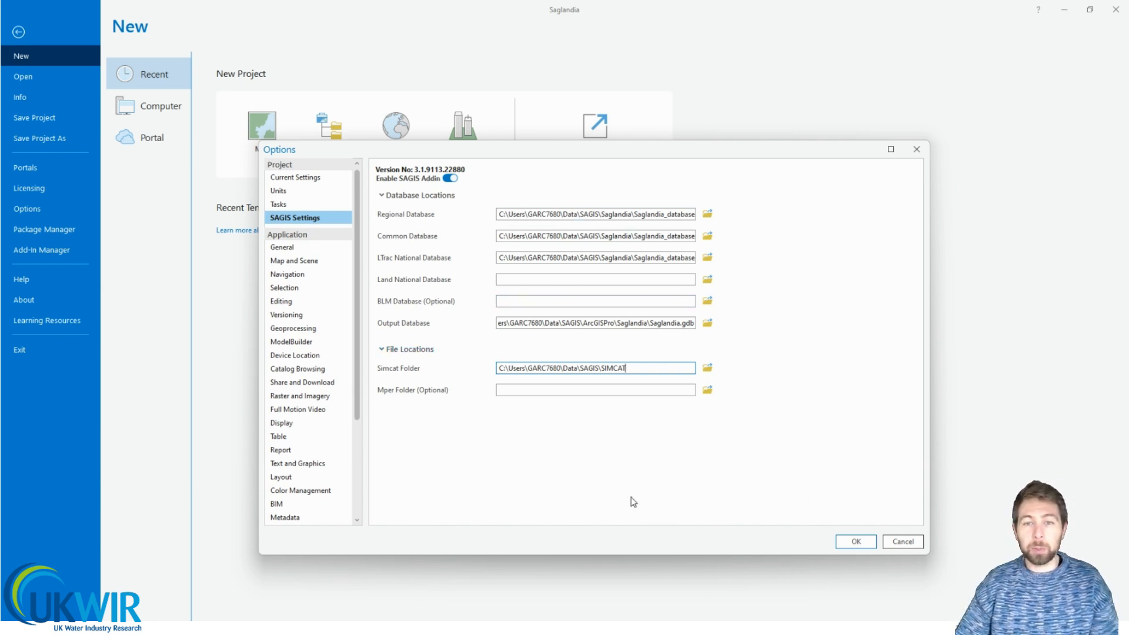
click(860, 544)
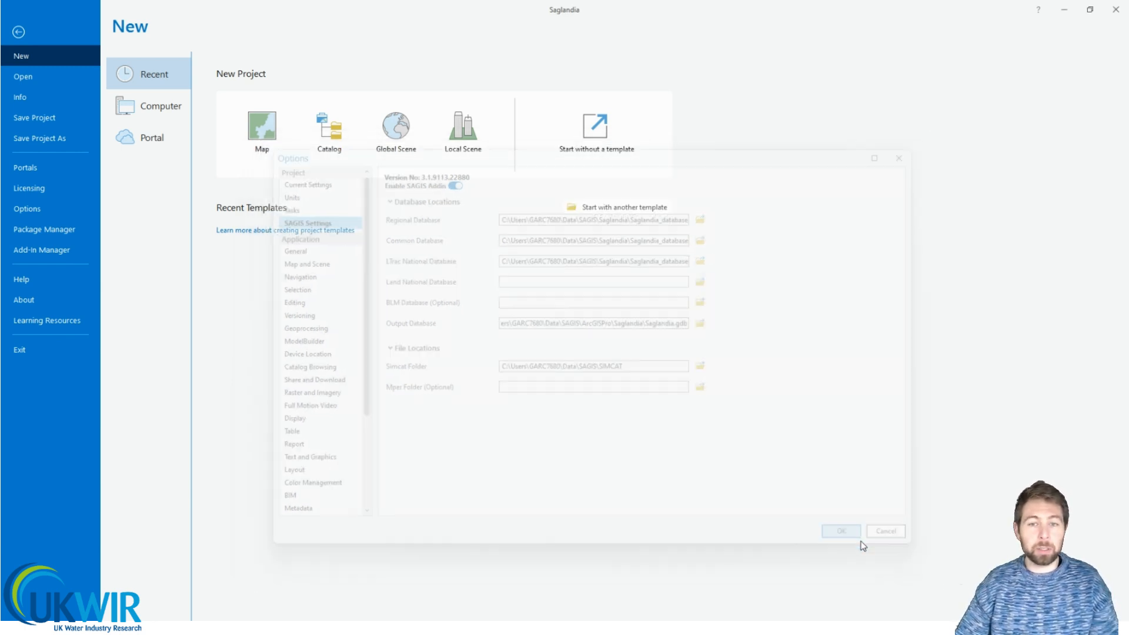
click(19, 33)
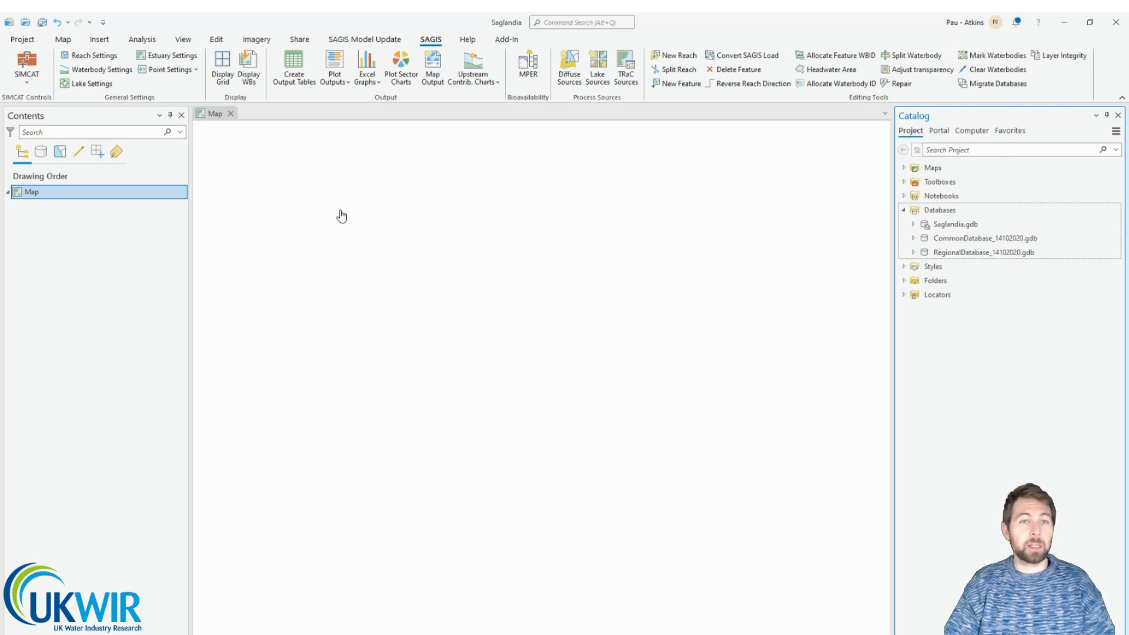
Examine the determinand settings in the SIMCAT General Settings and close the dialog
click(27, 71)
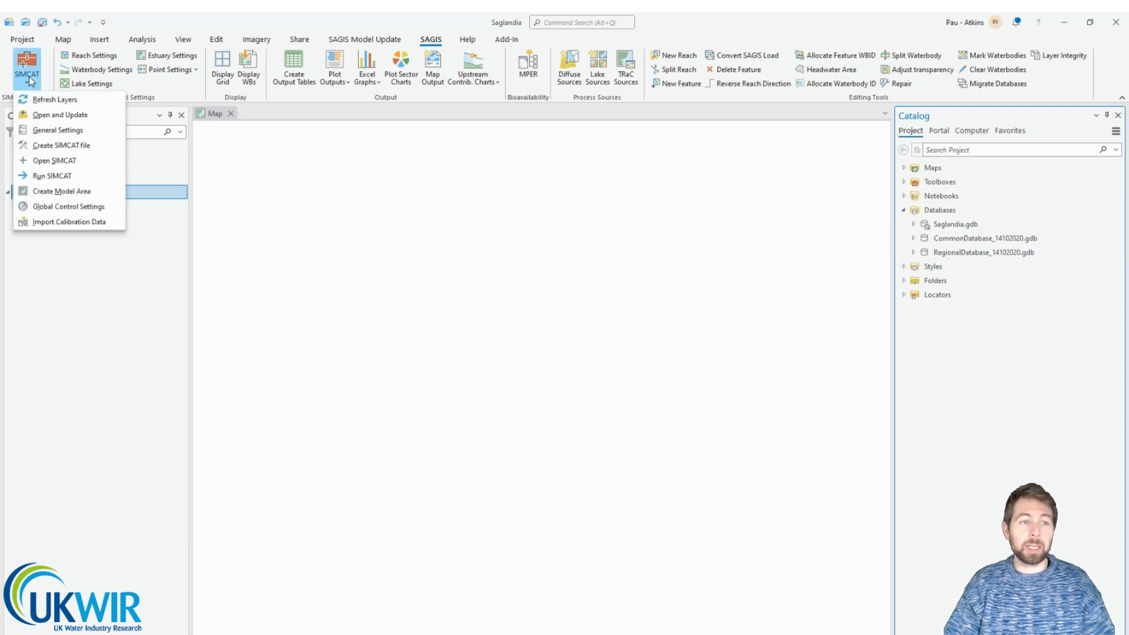
click(47, 130)
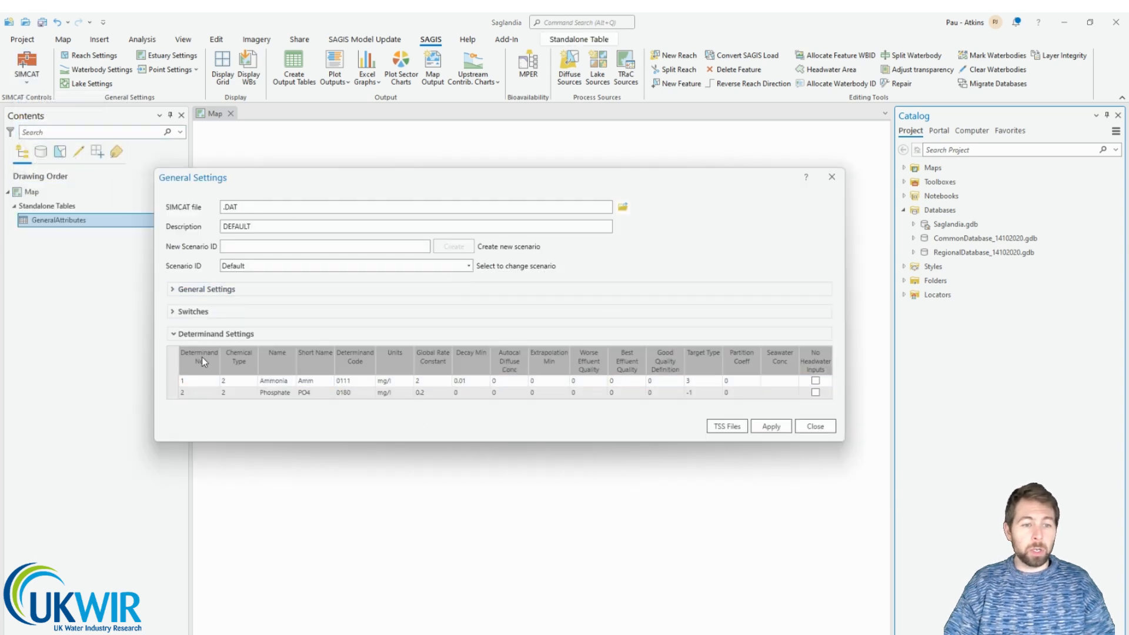
click(229, 340)
click(226, 337)
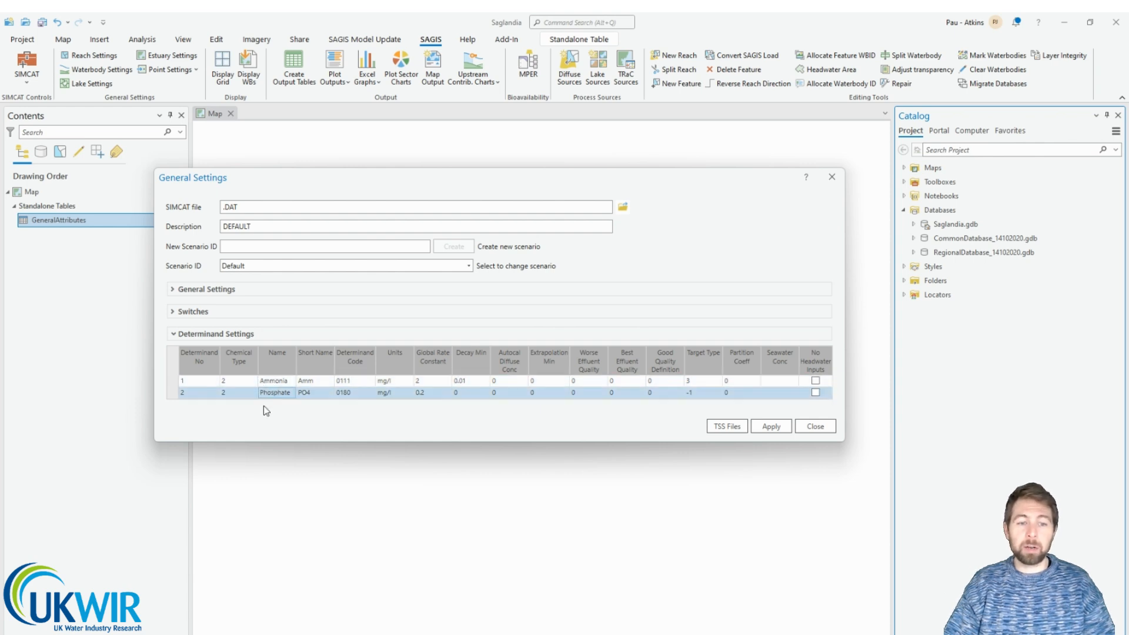
click(815, 425)
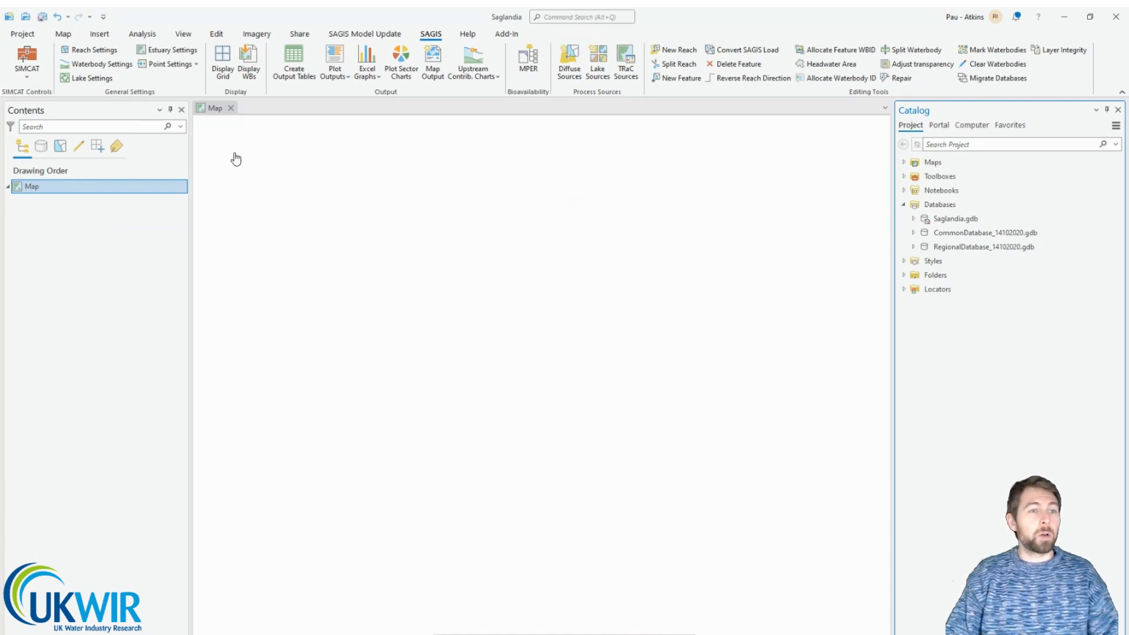
Open the SIMCAT Global Control Settings and view the settings for the chemical AMMONIA - AS N
click(36, 71)
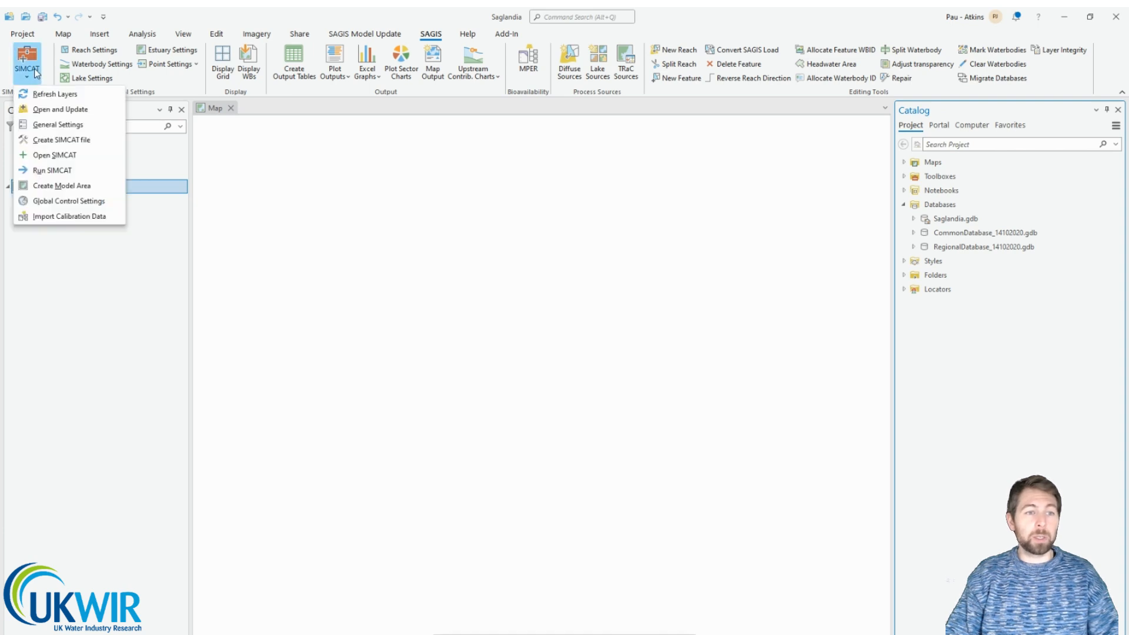
click(54, 200)
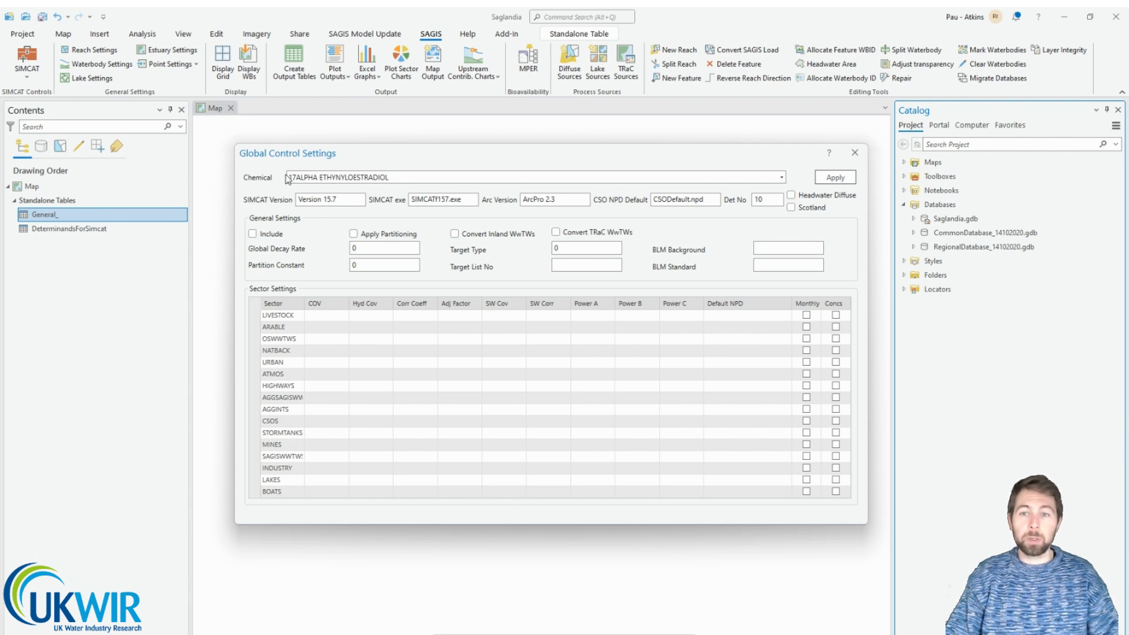
click(782, 178)
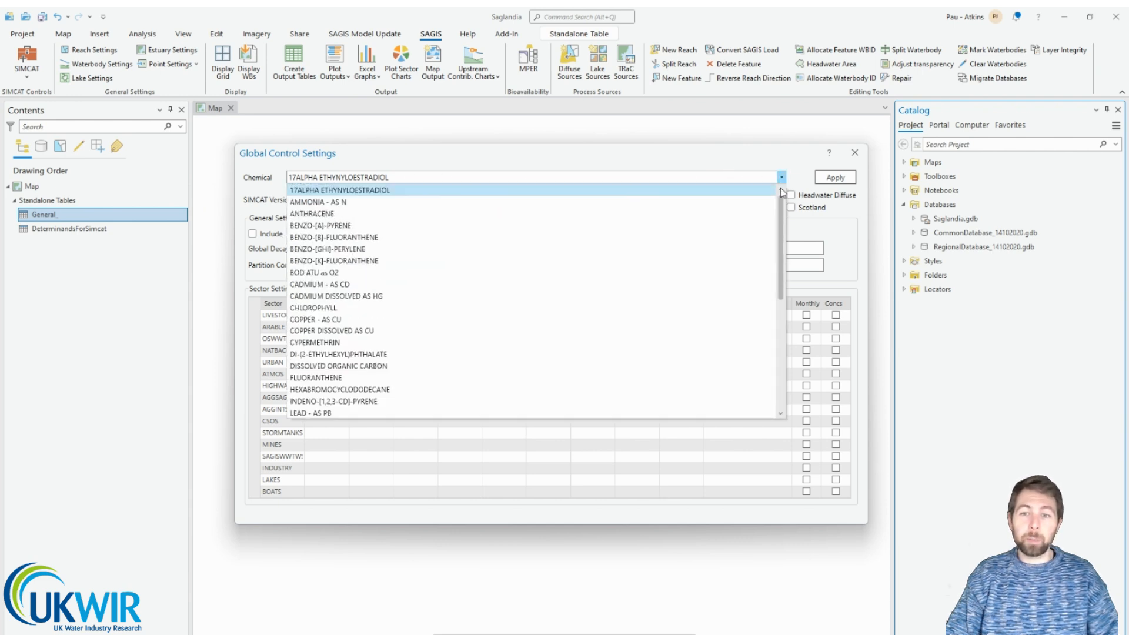
drag(780, 227, 781, 178)
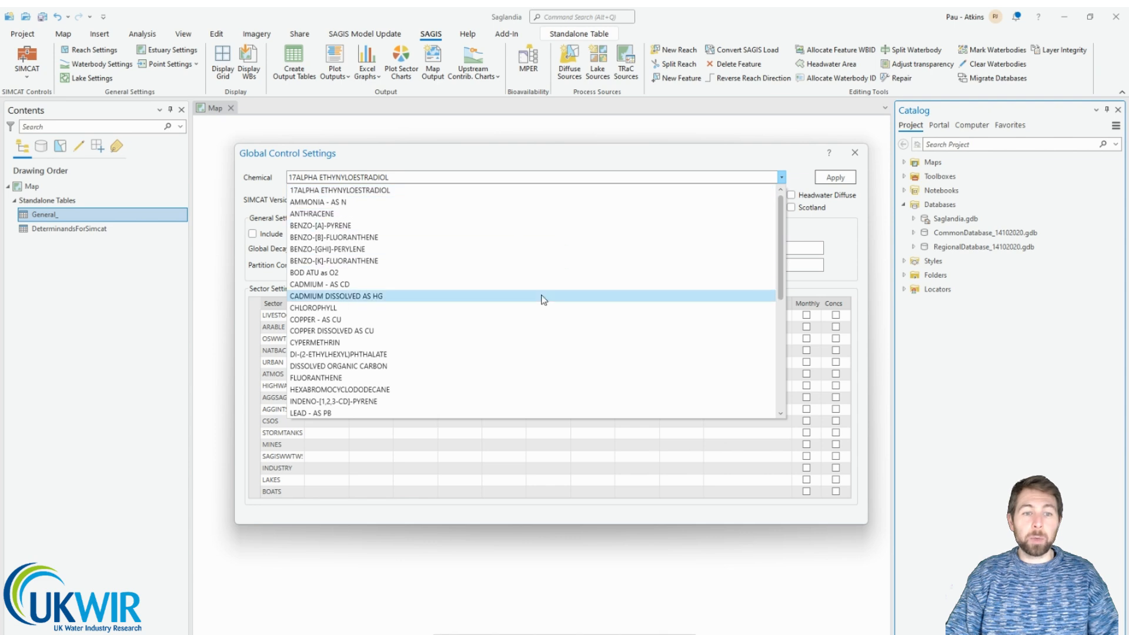
click(374, 202)
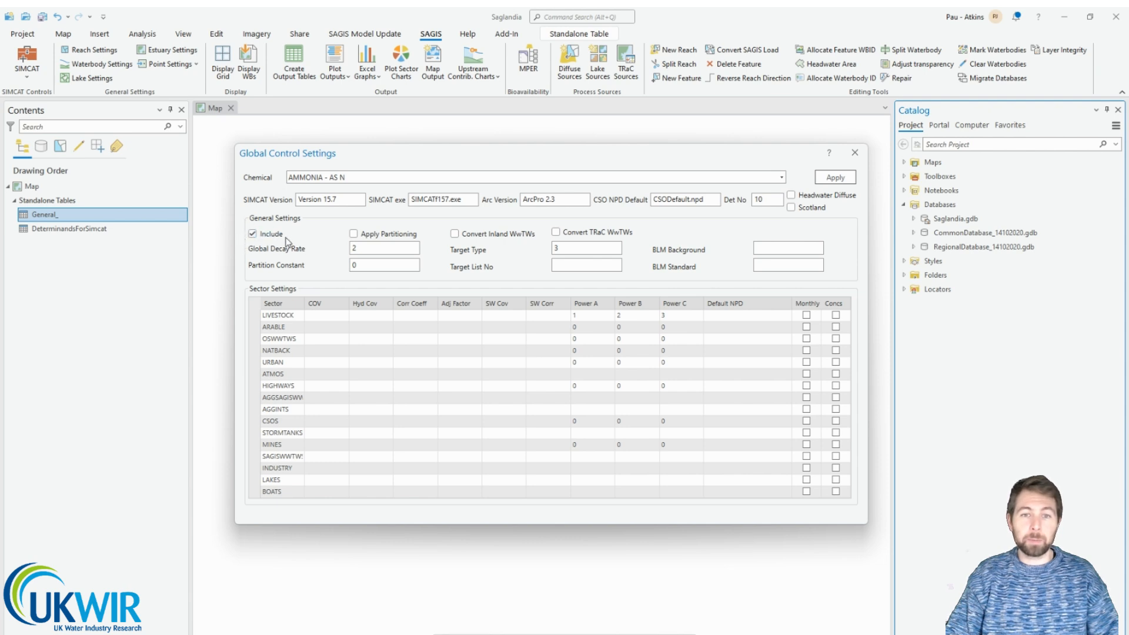
Include the chemical BOD ATU as O2 in the Global Control Settings, apply the change and close the dialog
click(782, 177)
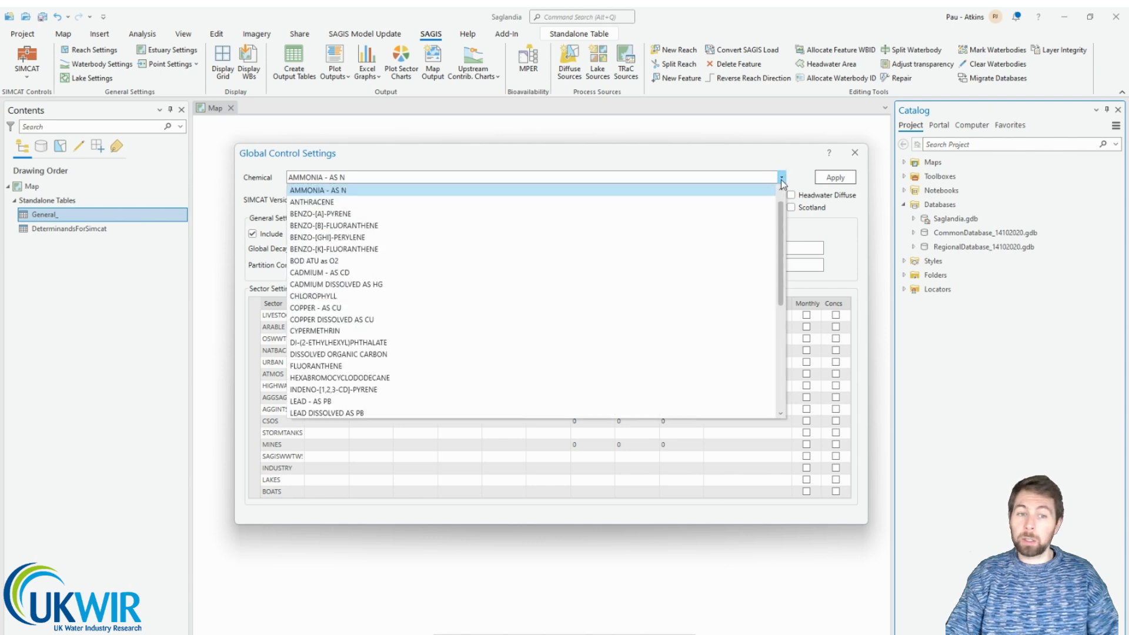
click(494, 263)
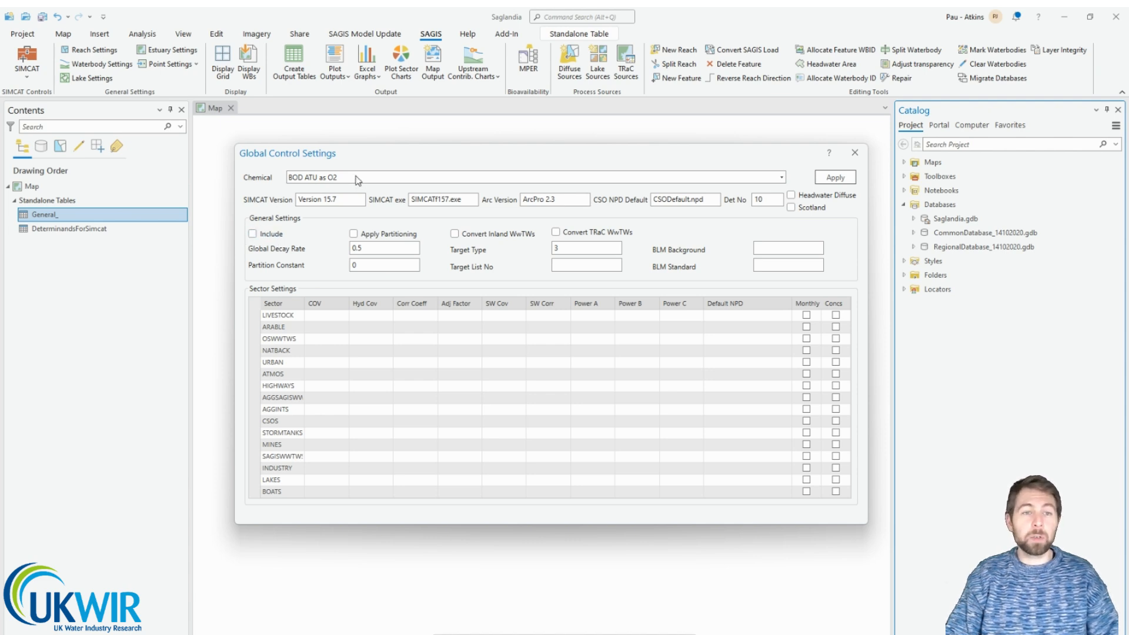
click(252, 234)
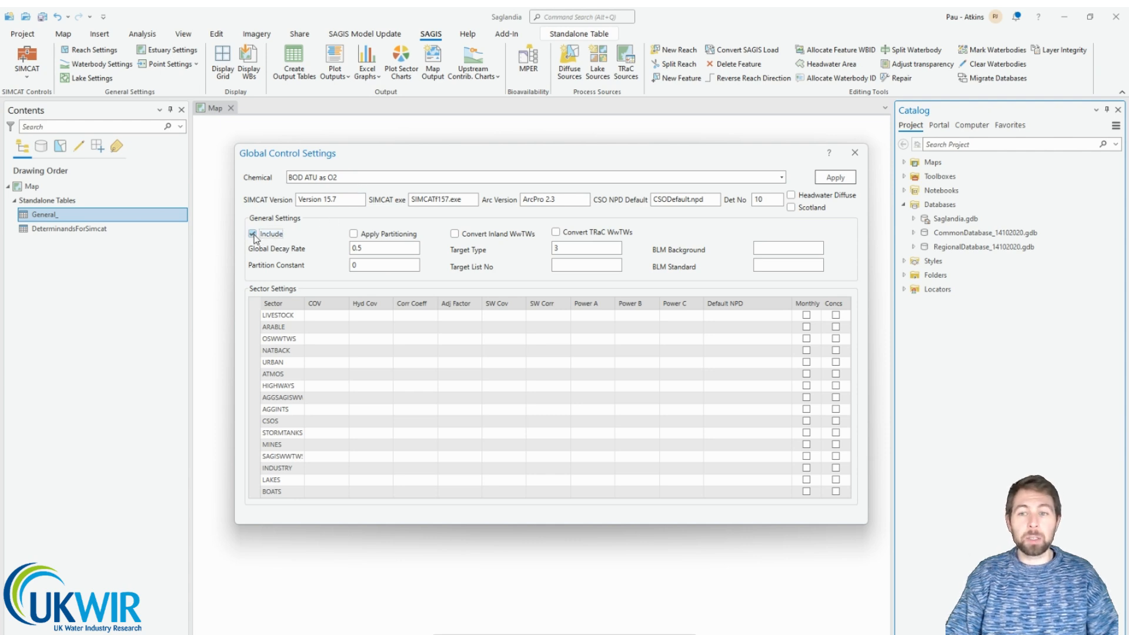
click(836, 178)
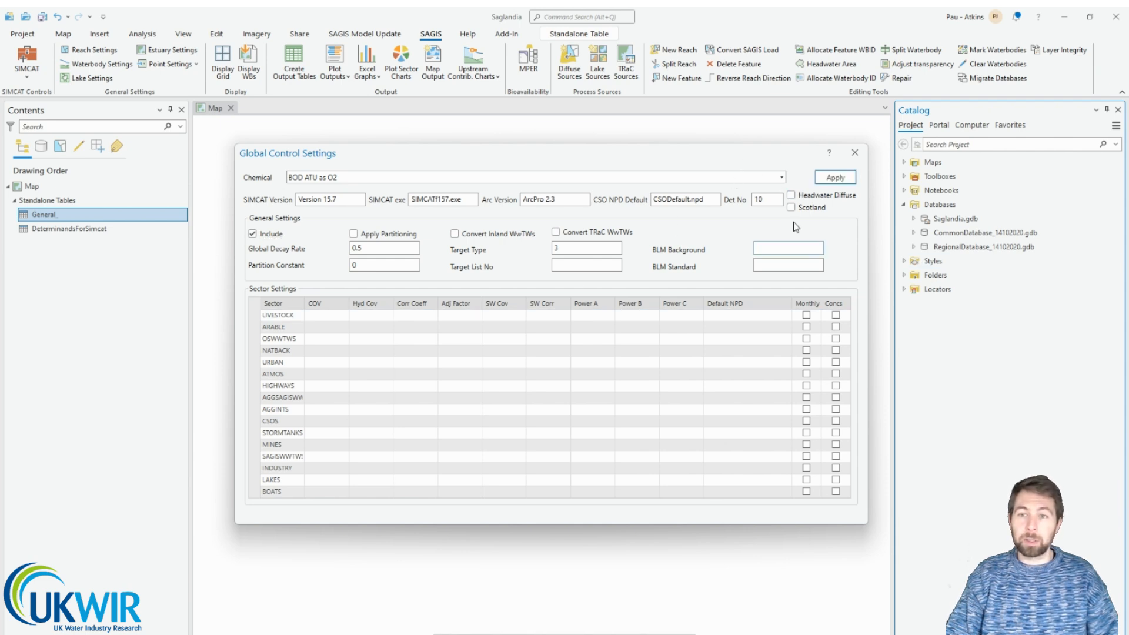
click(854, 153)
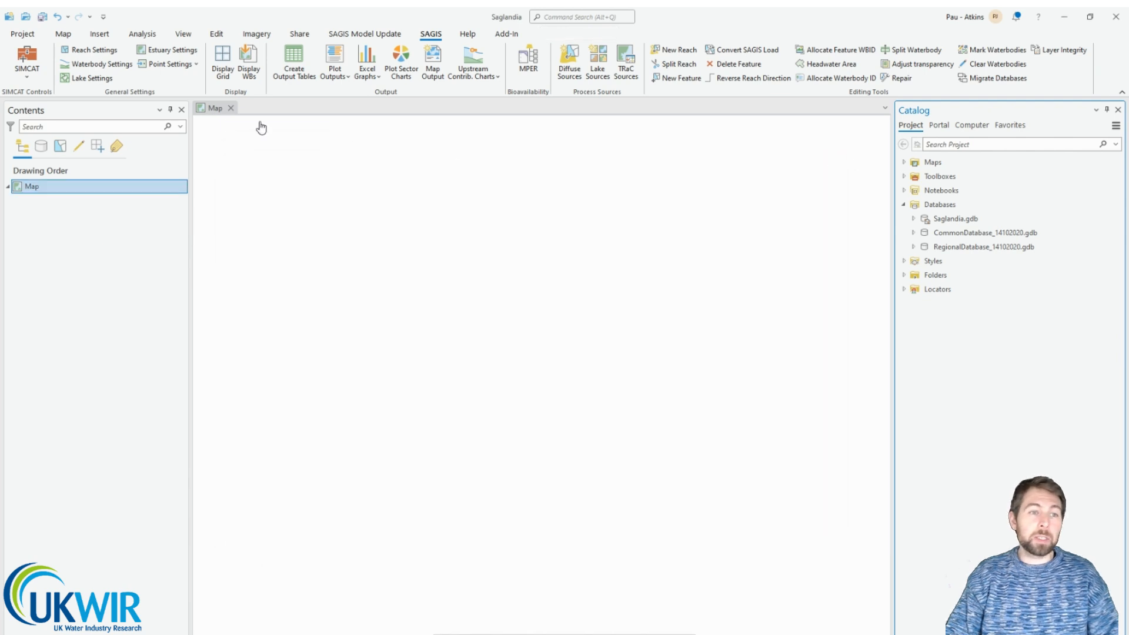
Reopen the SIMCAT General Settings to check the list of determinands
click(33, 76)
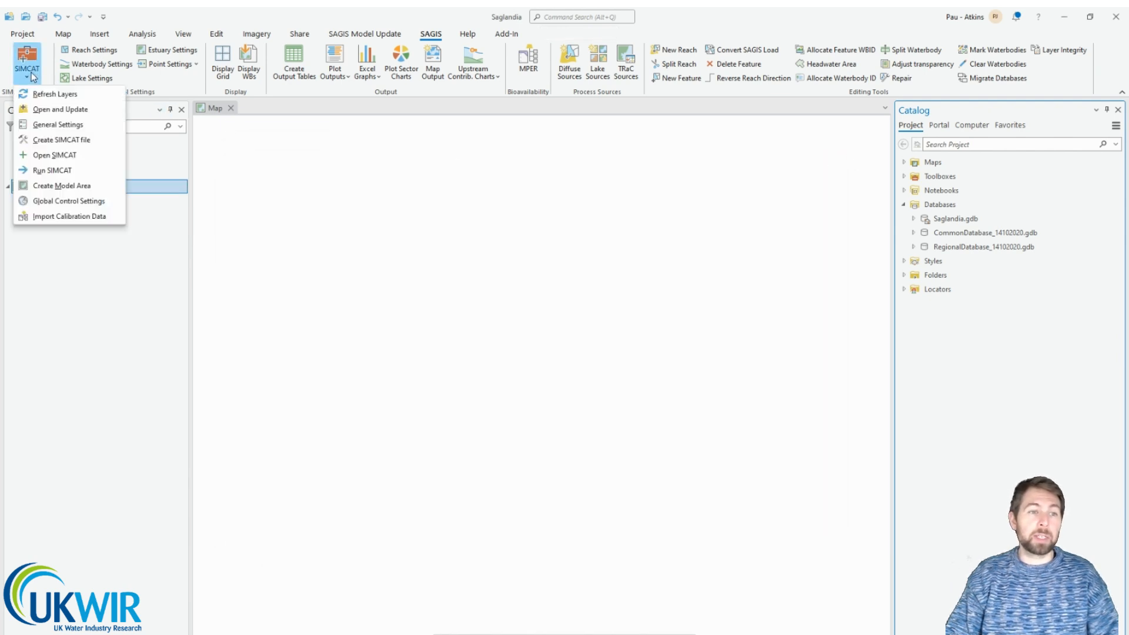
click(57, 125)
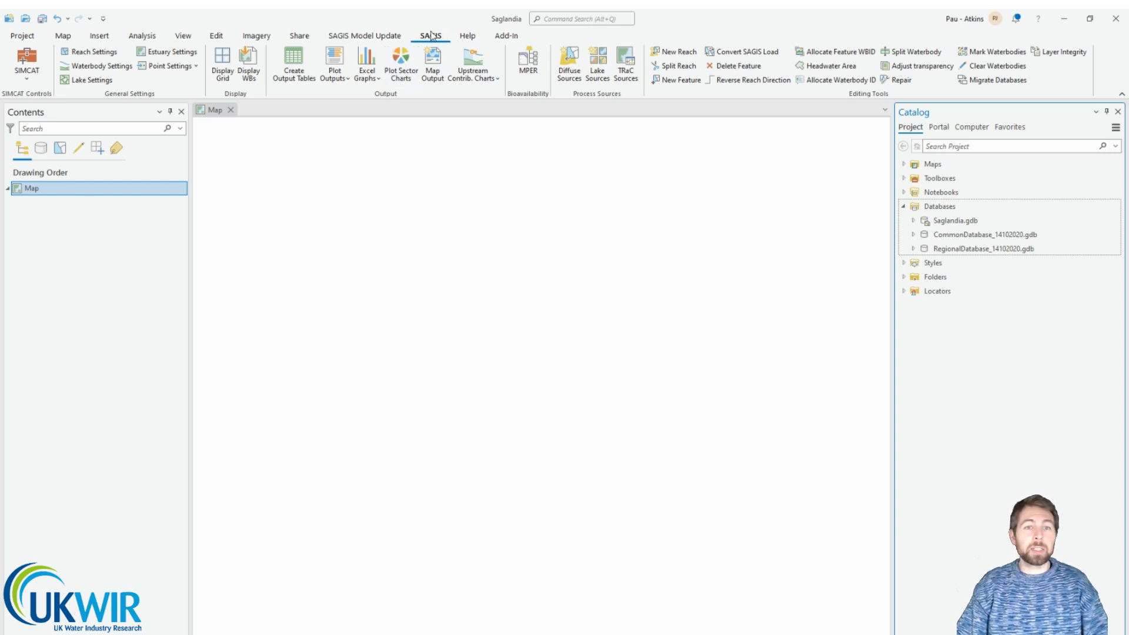
Open the Open and Update options from the SIMCAT controls
click(26, 69)
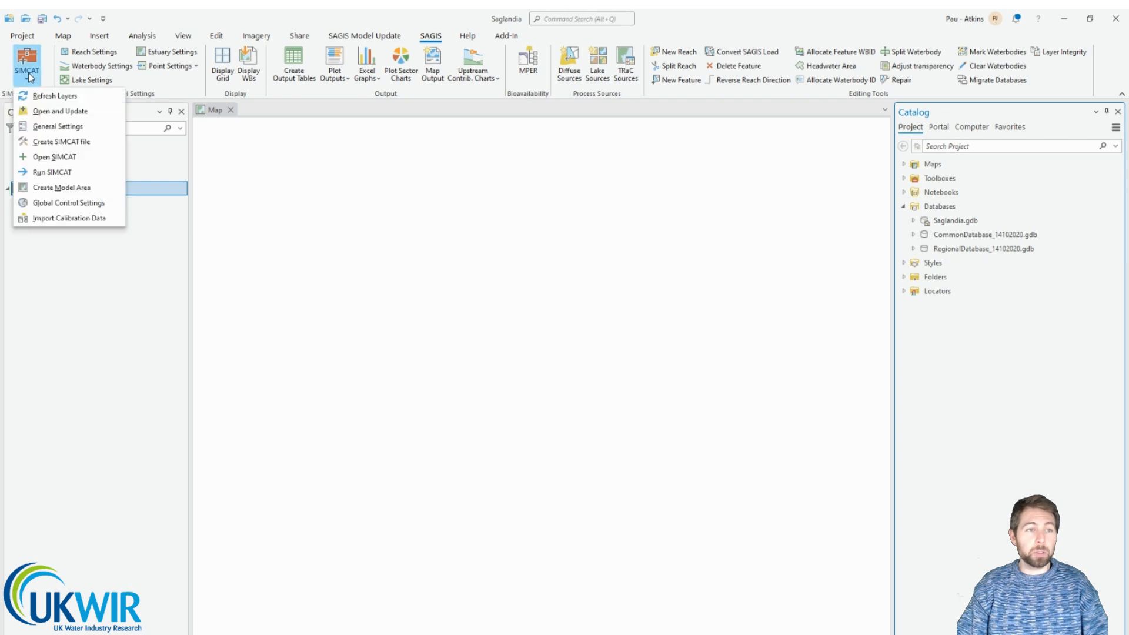
click(105, 114)
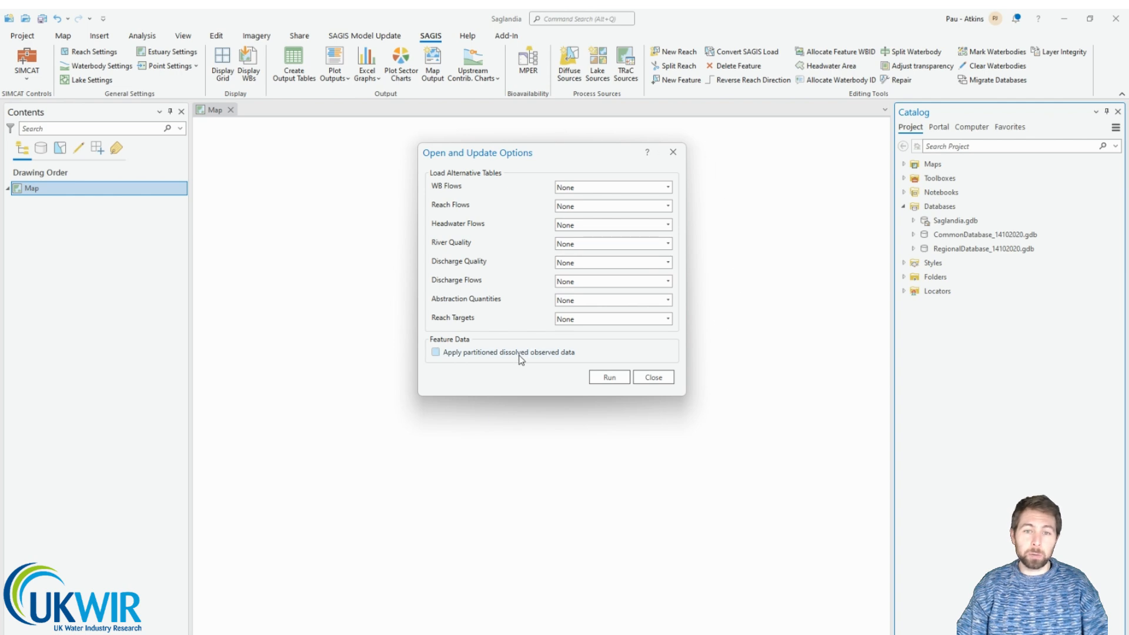
drag(599, 151, 598, 173)
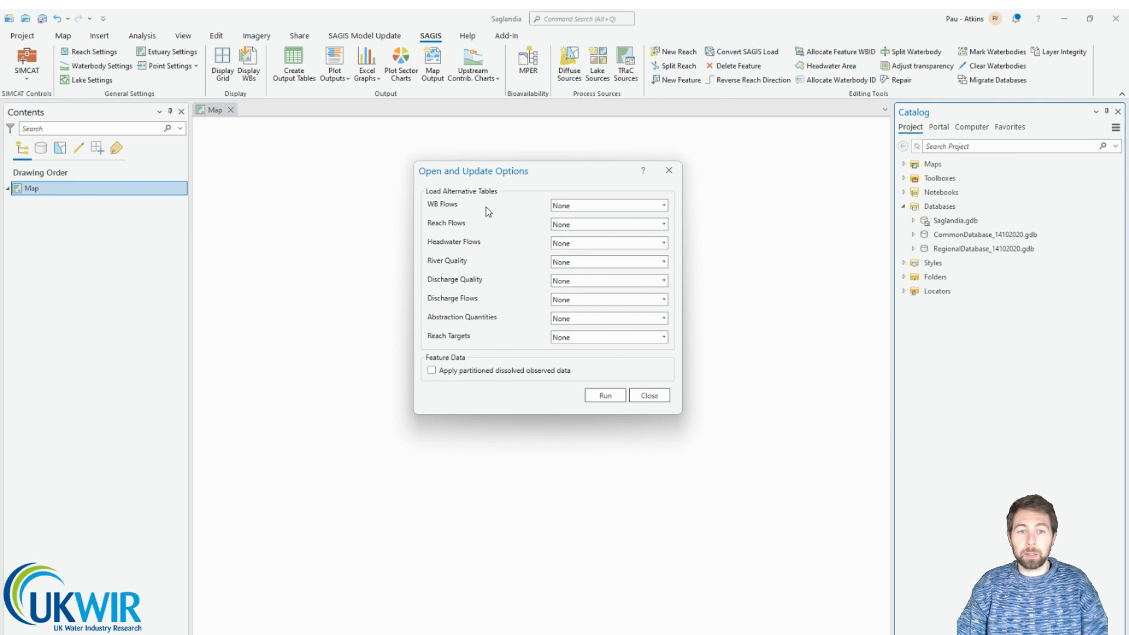
Try WB_FlowEstimates as the alternative WB Flows table and set it back to None
click(663, 206)
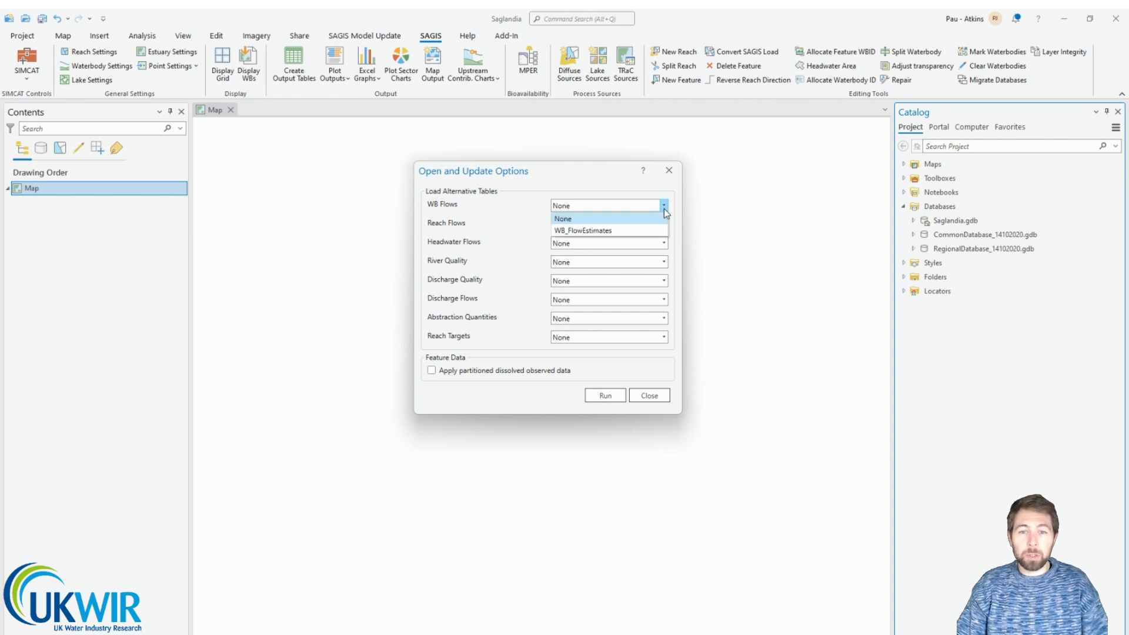
click(594, 230)
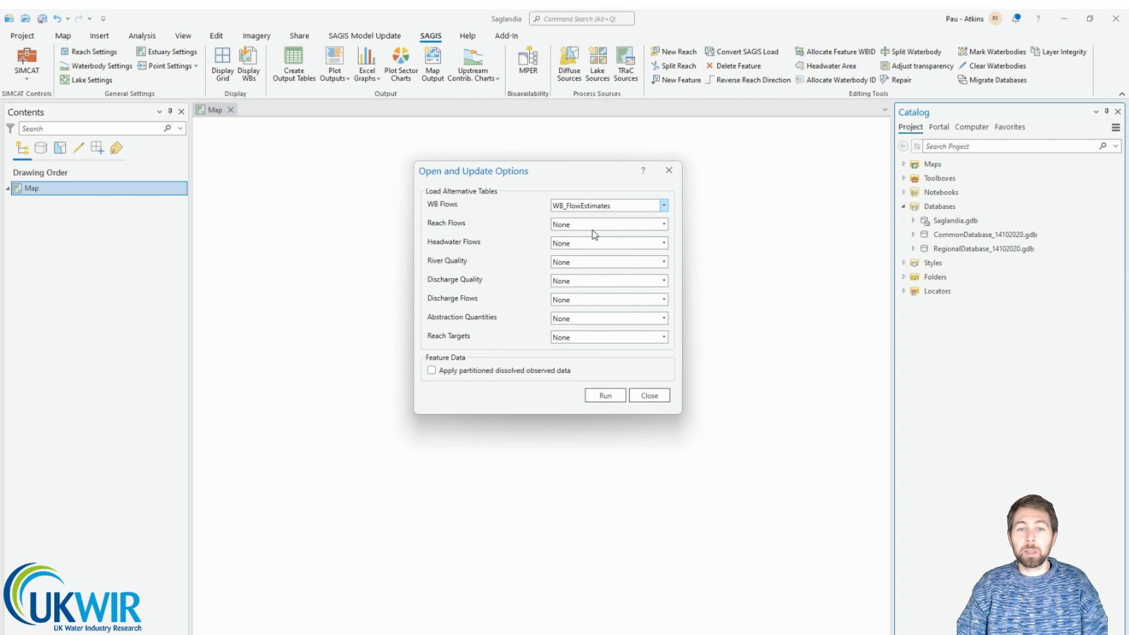
click(663, 206)
click(622, 219)
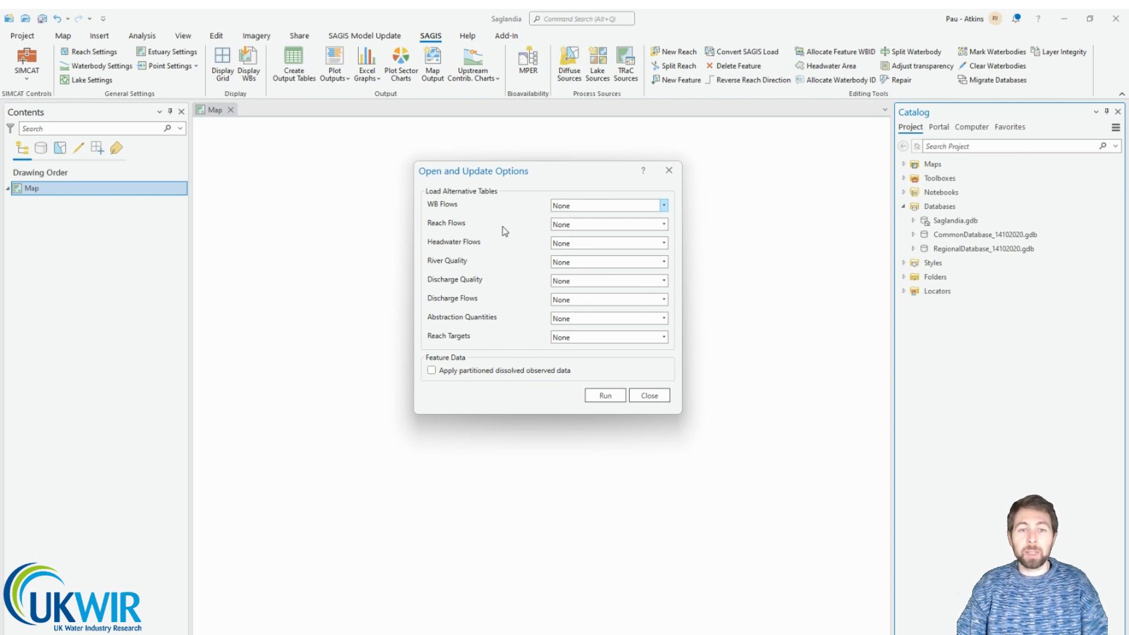
Check the alternative tables offered for Reach Flows, Headwater Flows and River Quality, keeping each one at None
click(662, 224)
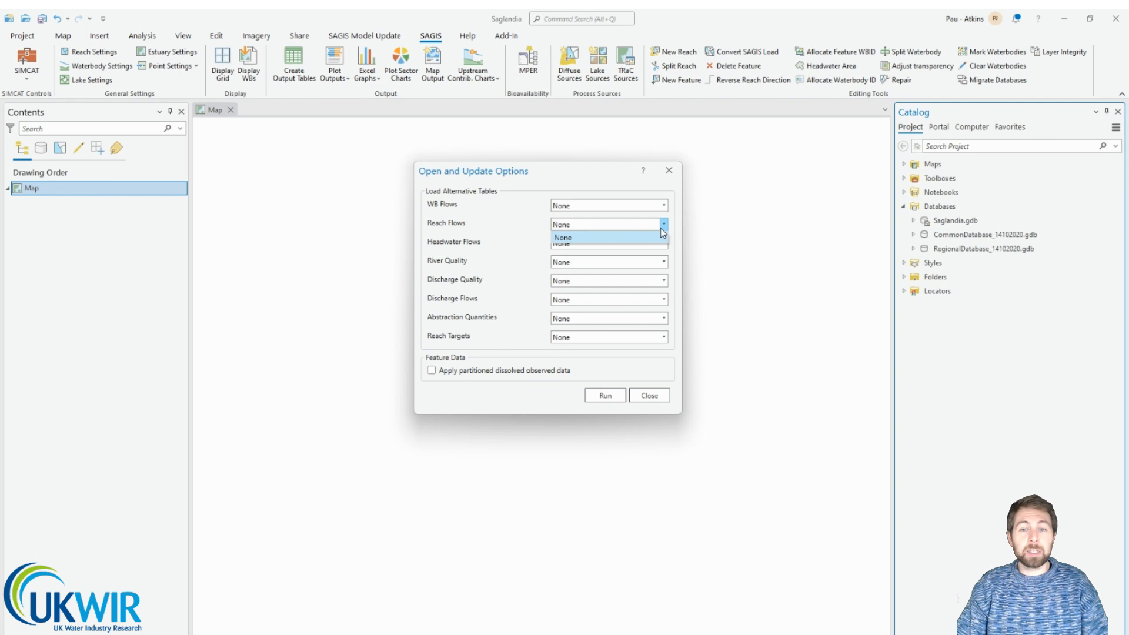
click(534, 227)
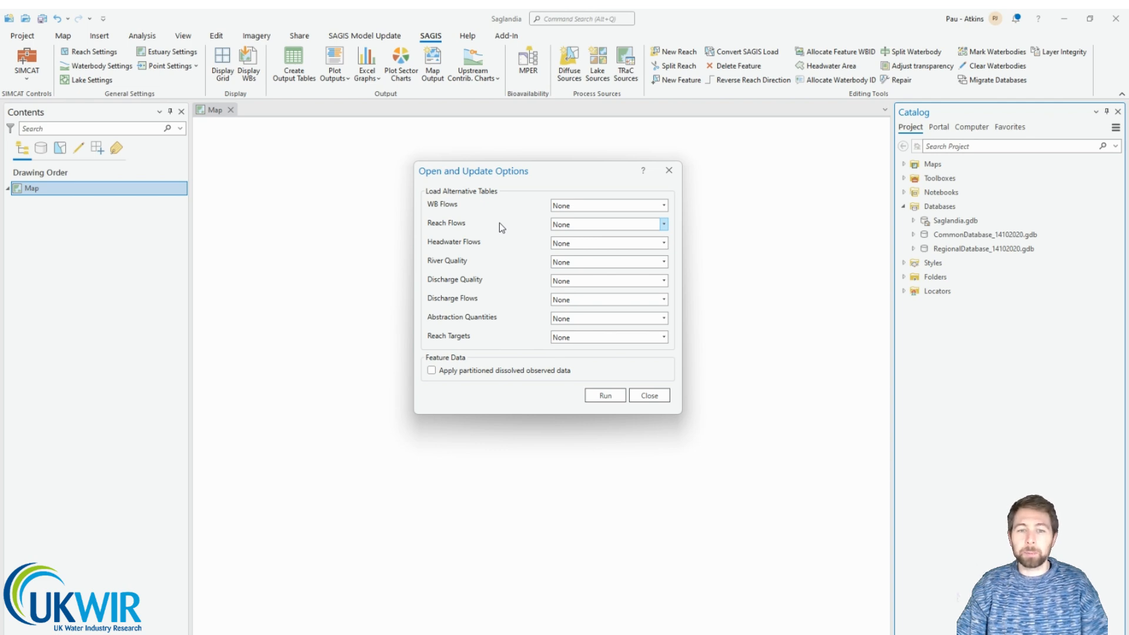
click(663, 242)
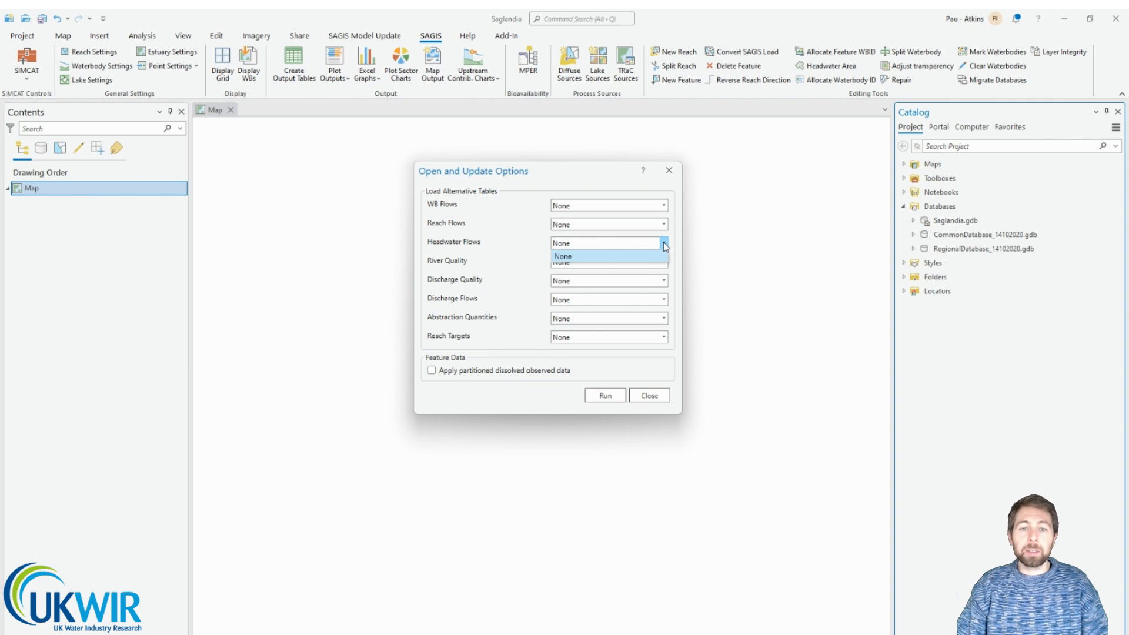
click(664, 242)
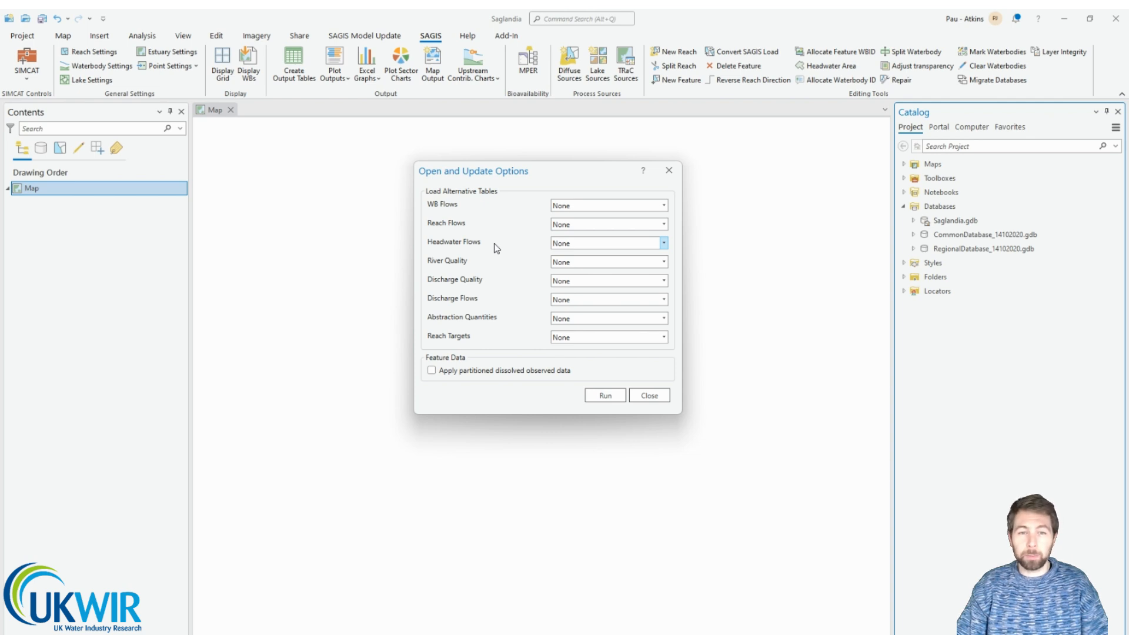
click(663, 262)
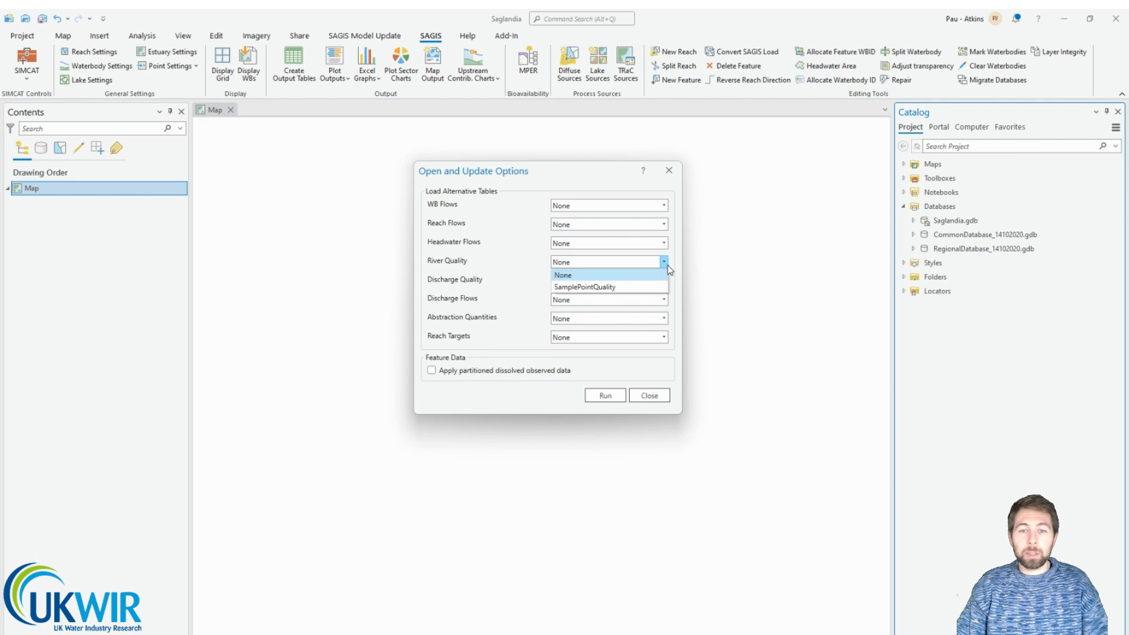
click(612, 276)
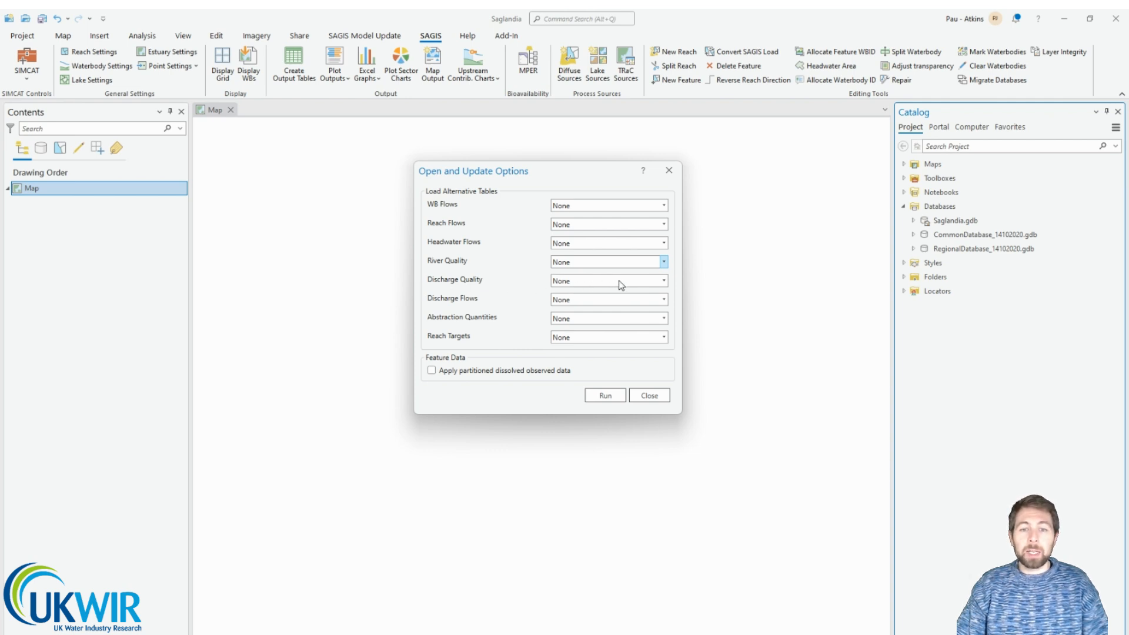
Check the alternative tables offered for Discharge Quality, Discharge Flows and Abstraction Quantities, keeping each one at None
click(659, 281)
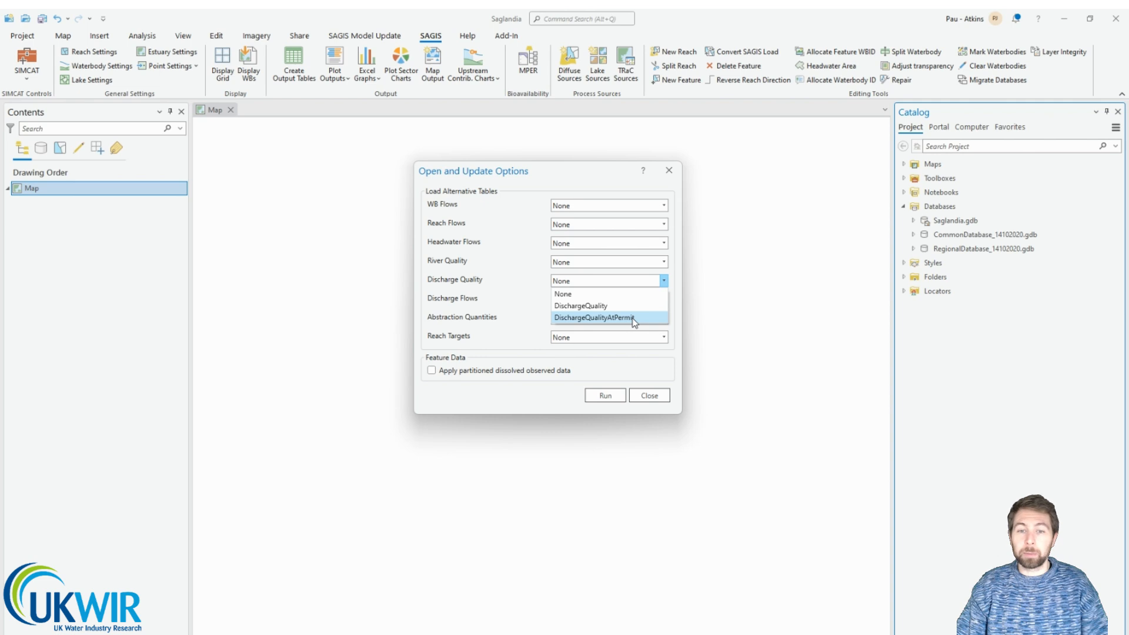
click(577, 296)
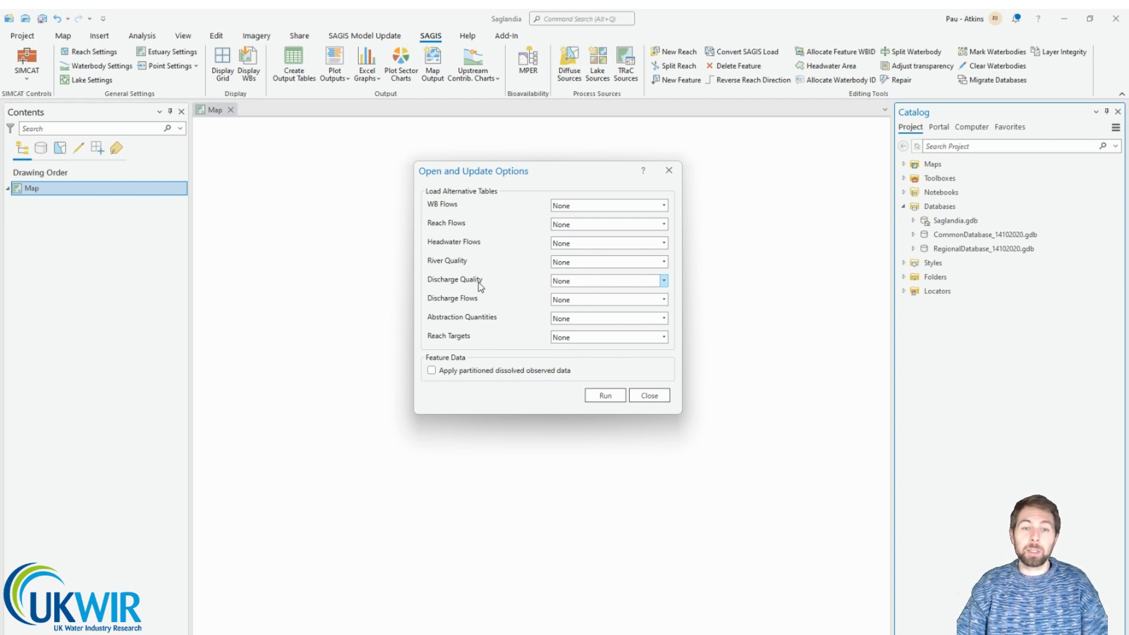
click(662, 304)
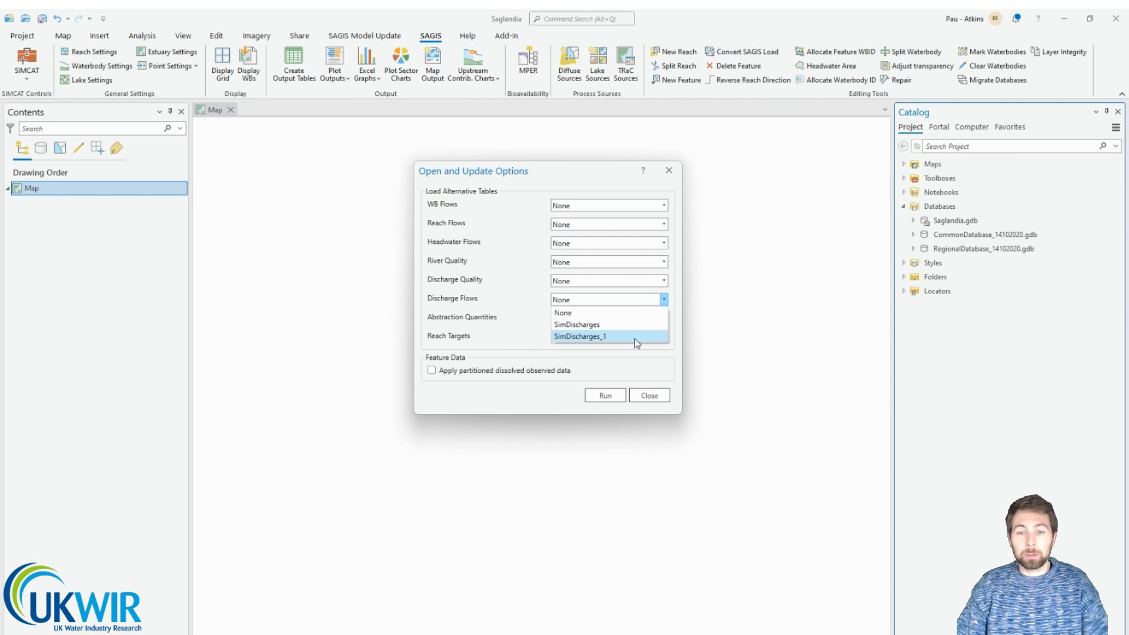
click(522, 305)
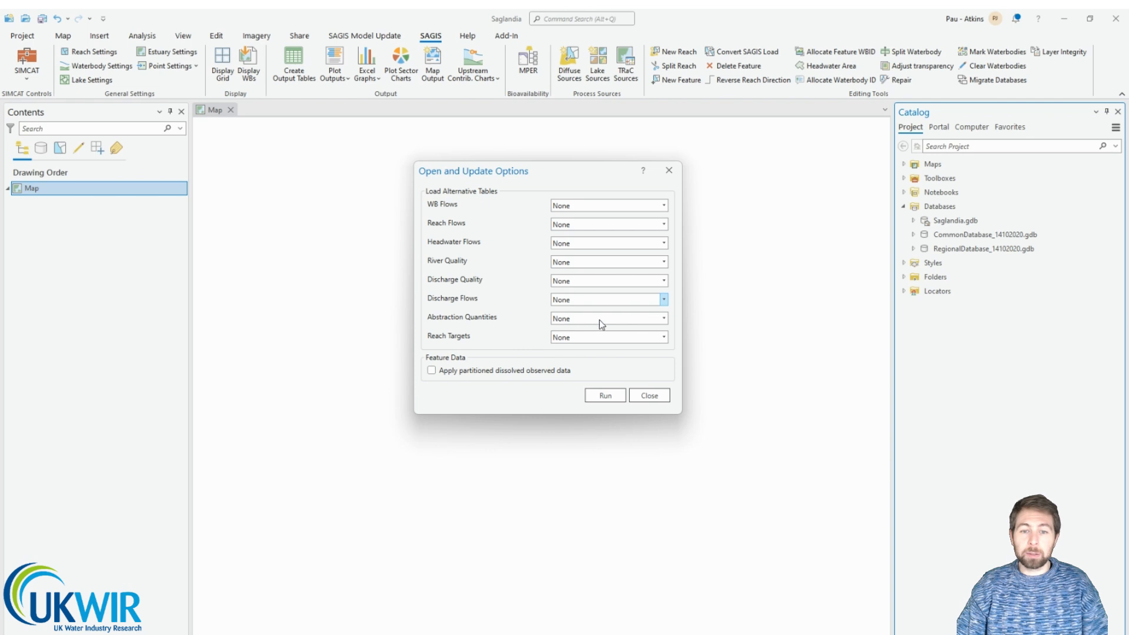
click(624, 320)
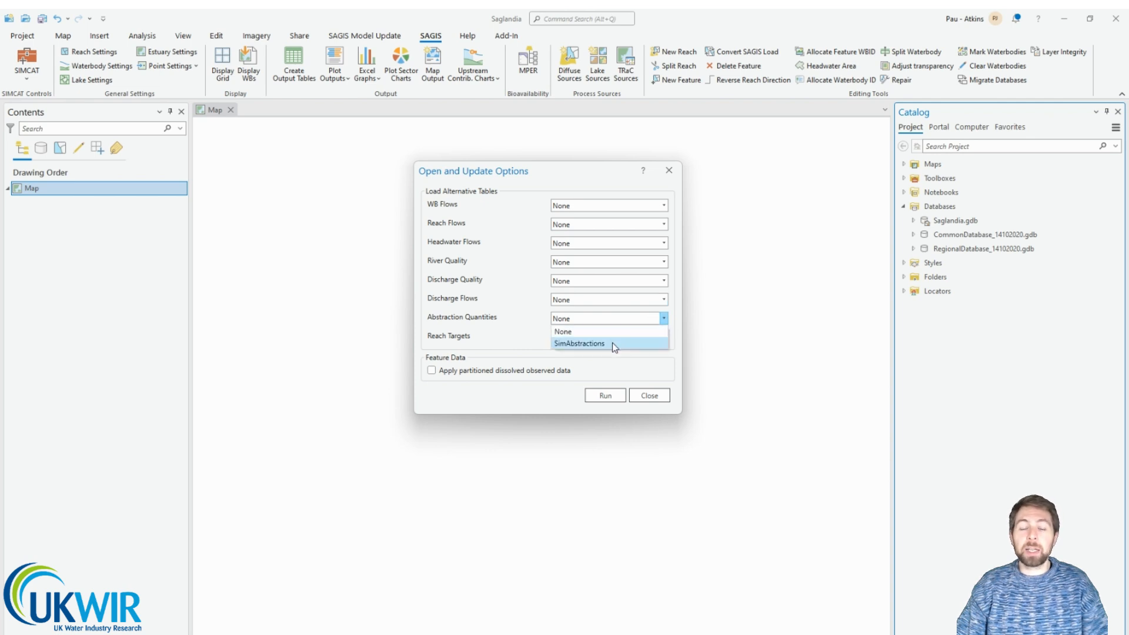
click(582, 333)
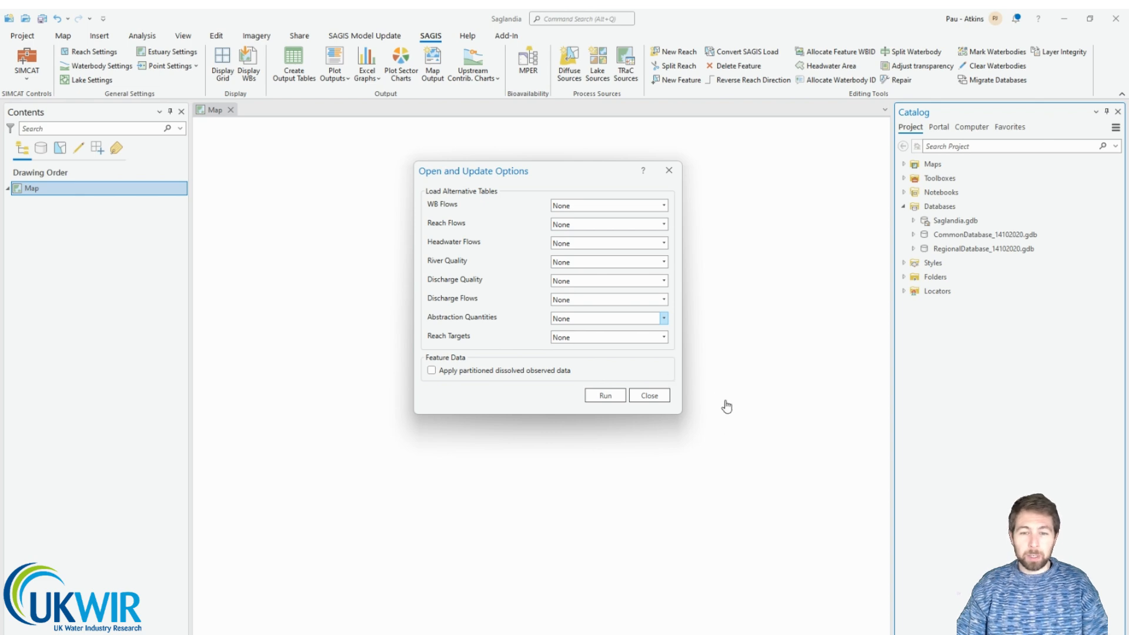
Run Open and Update without alternative tables and review the routine's parameters and messages from the geoprocessing history
click(604, 397)
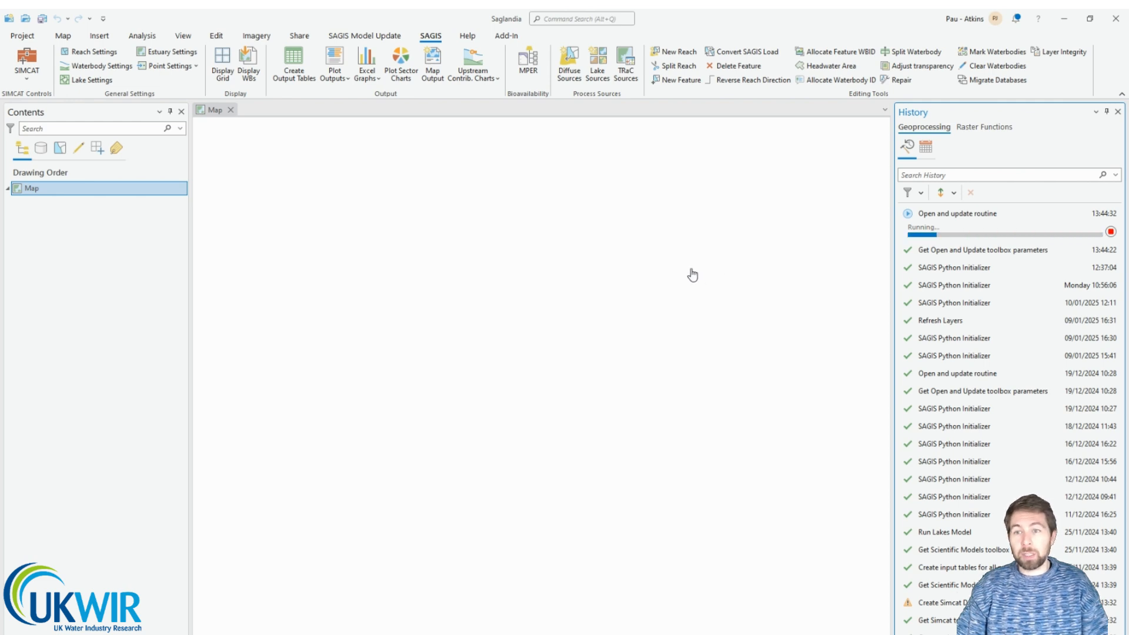
click(982, 221)
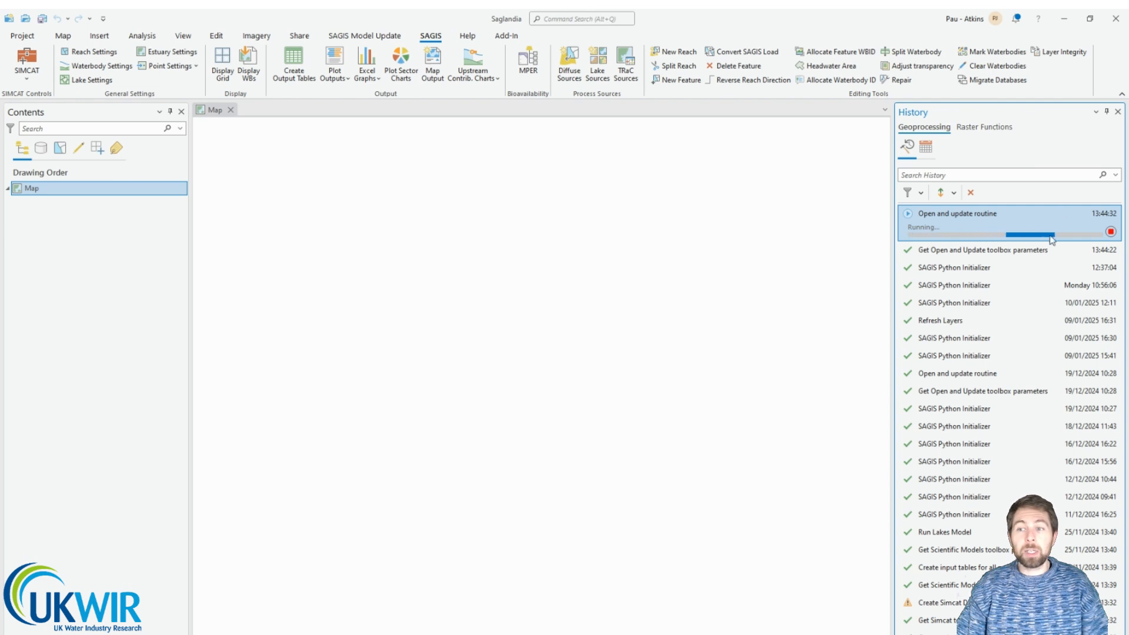
mouse_move(995, 220)
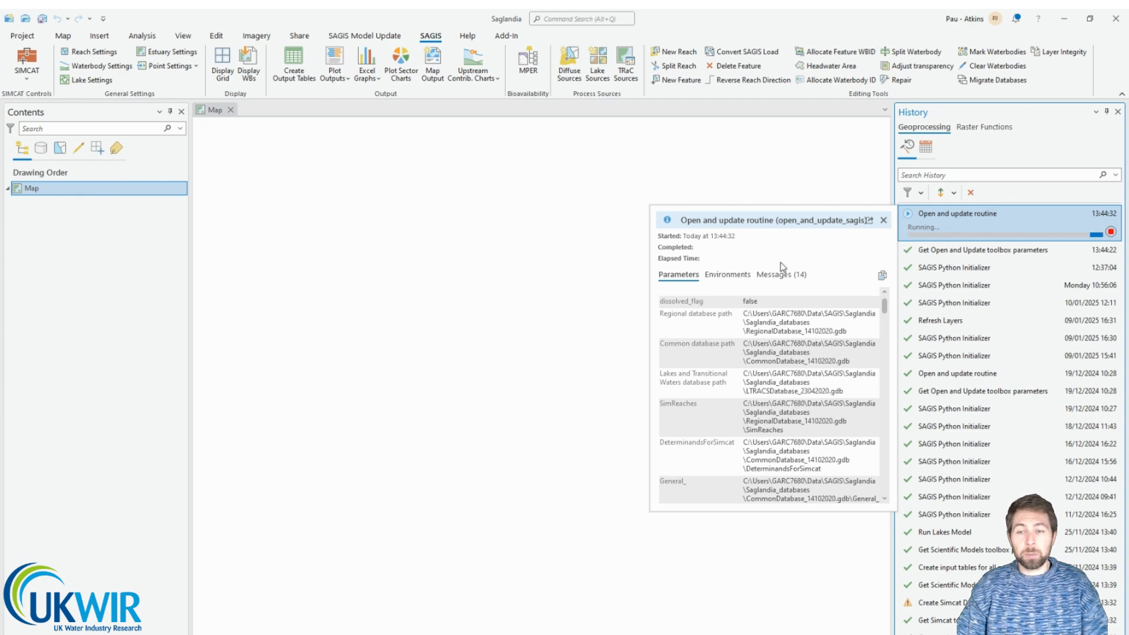
click(870, 221)
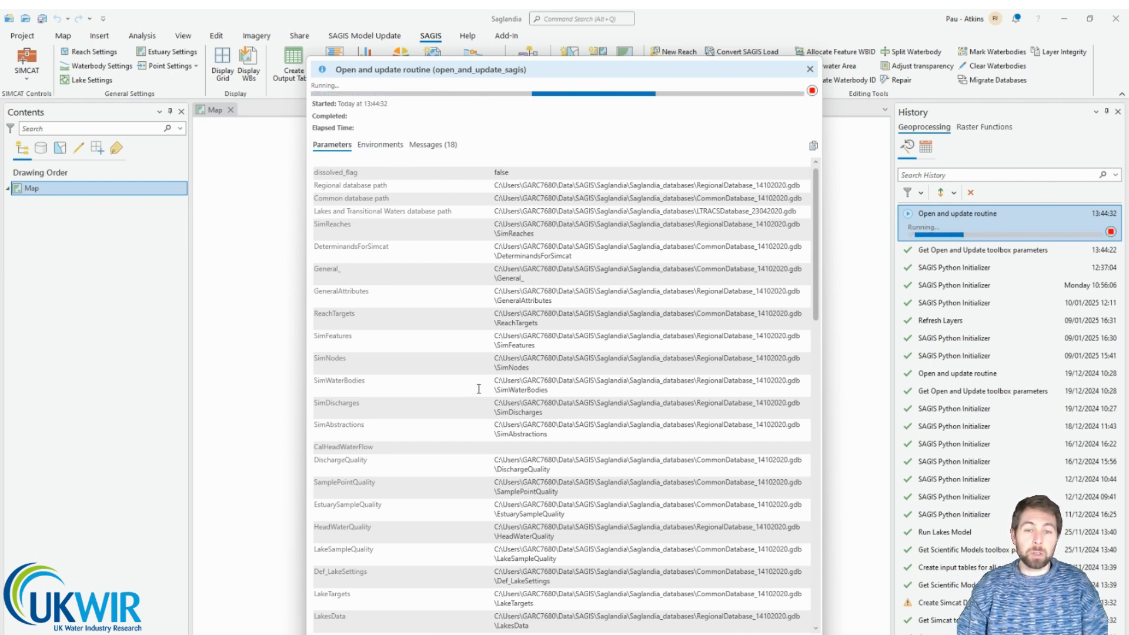
click(429, 146)
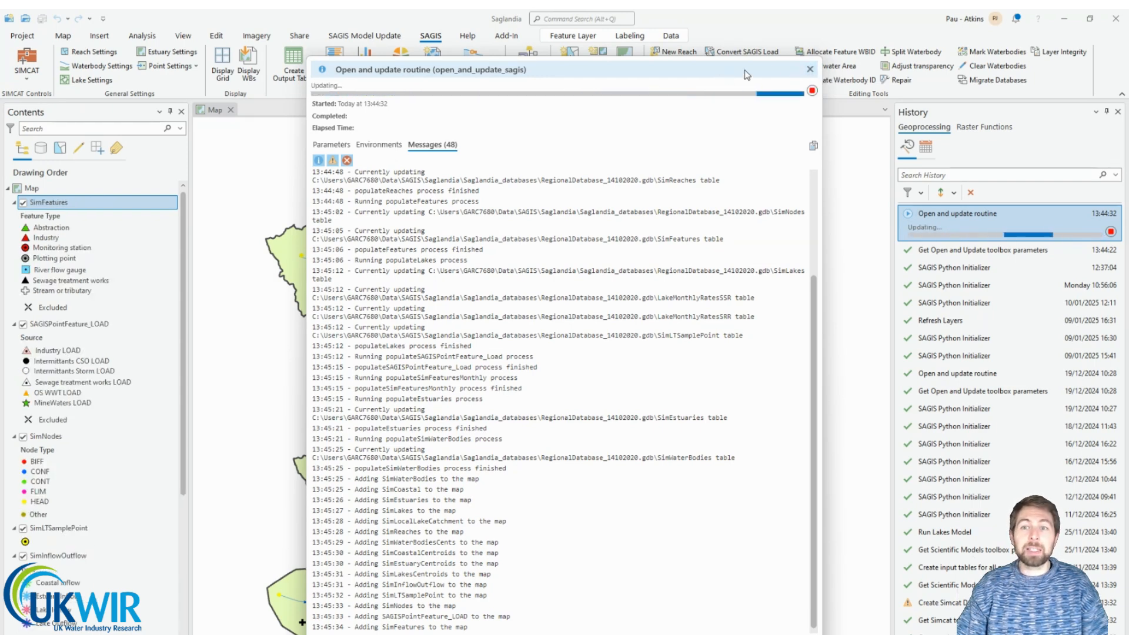
click(810, 71)
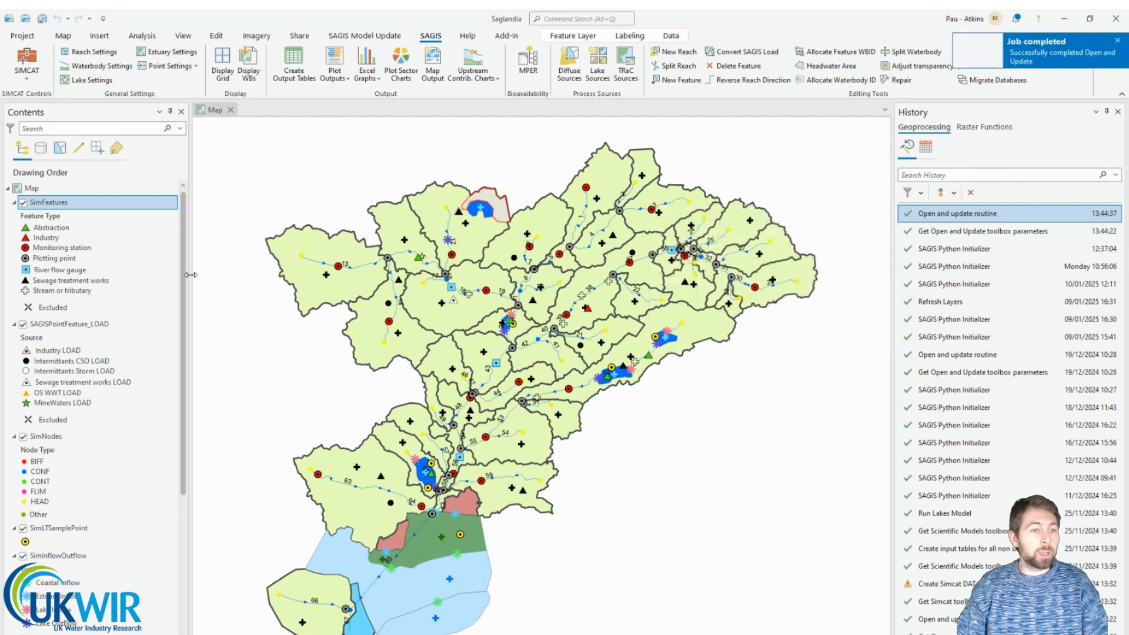
Examine the layers added to the map and the SimFeatures feature types, including sewage treatment works, plotting points and streams or tributaries
scroll(169, 320, down, 10)
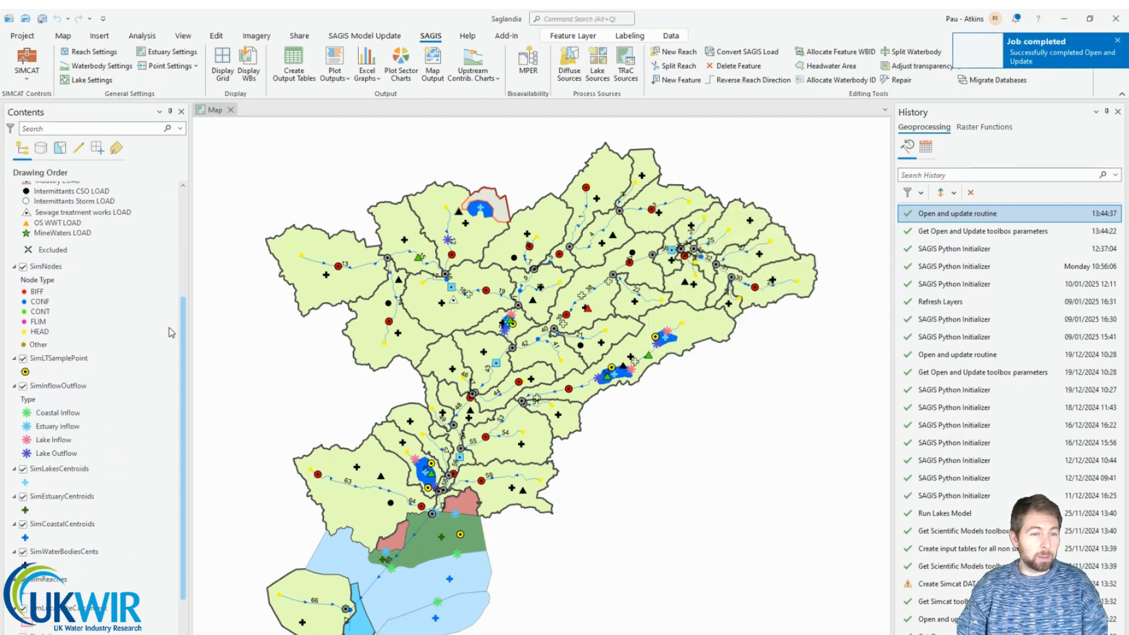
drag(181, 457, 189, 184)
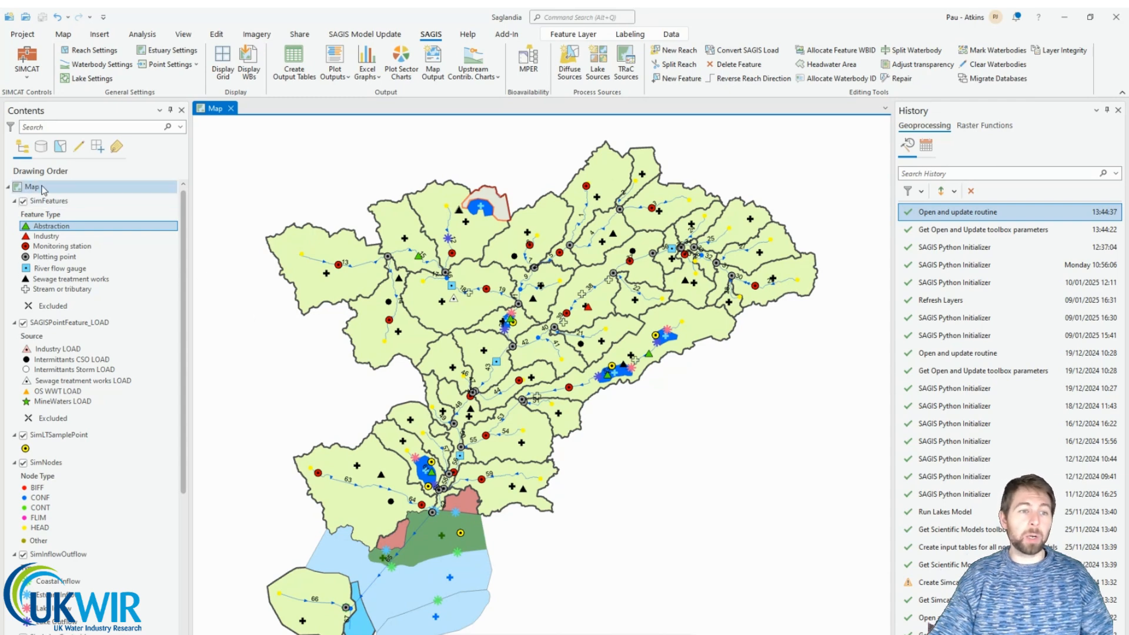
click(81, 202)
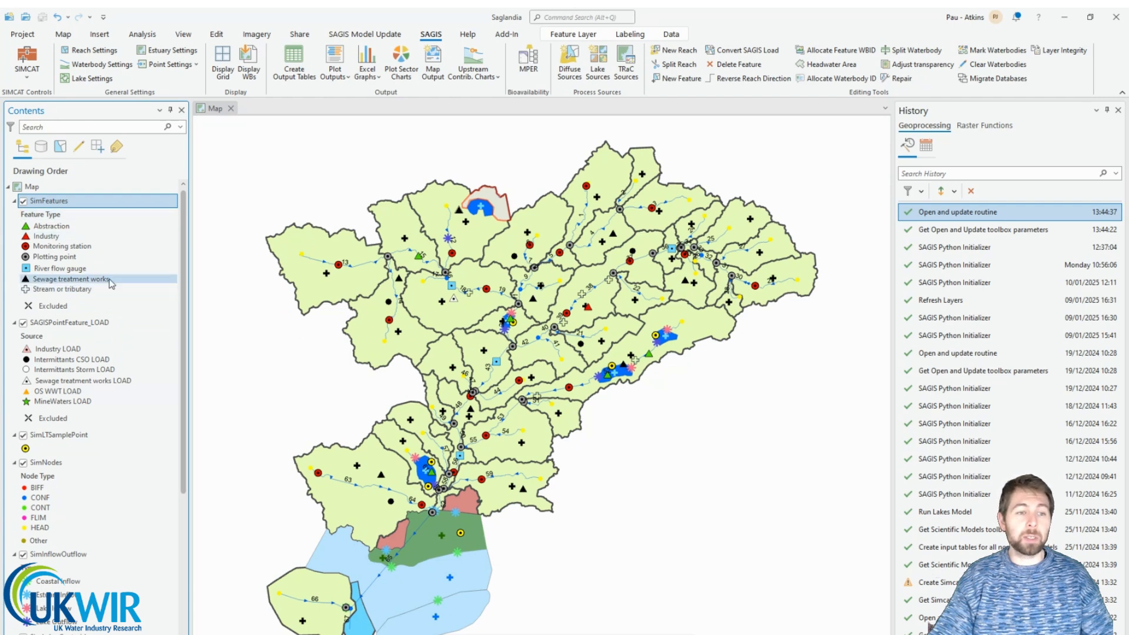
click(111, 279)
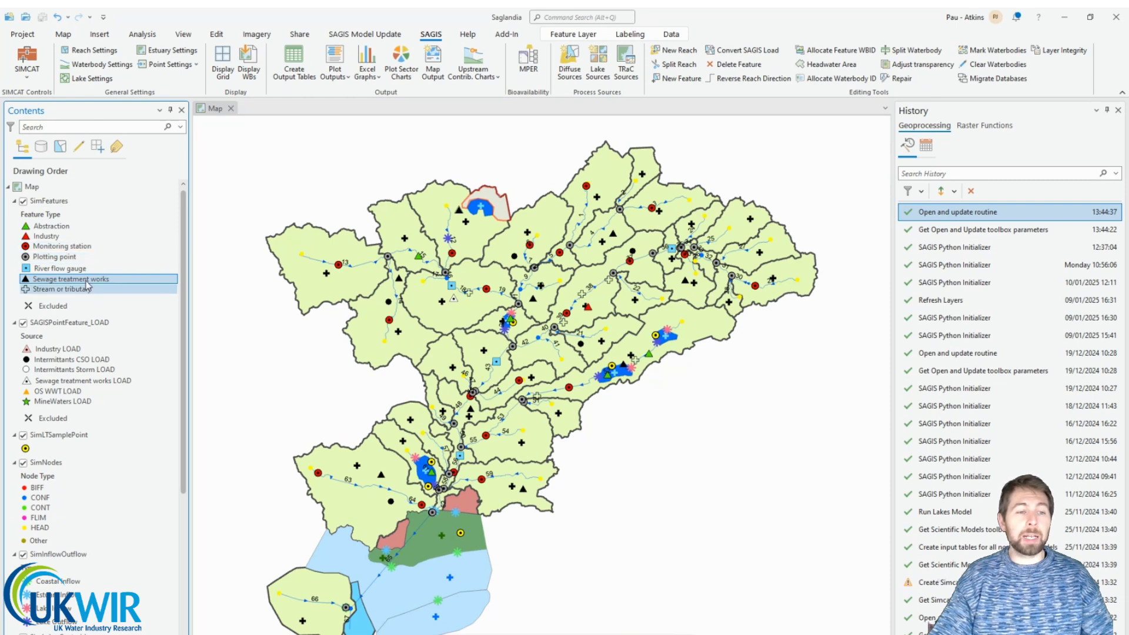
click(83, 261)
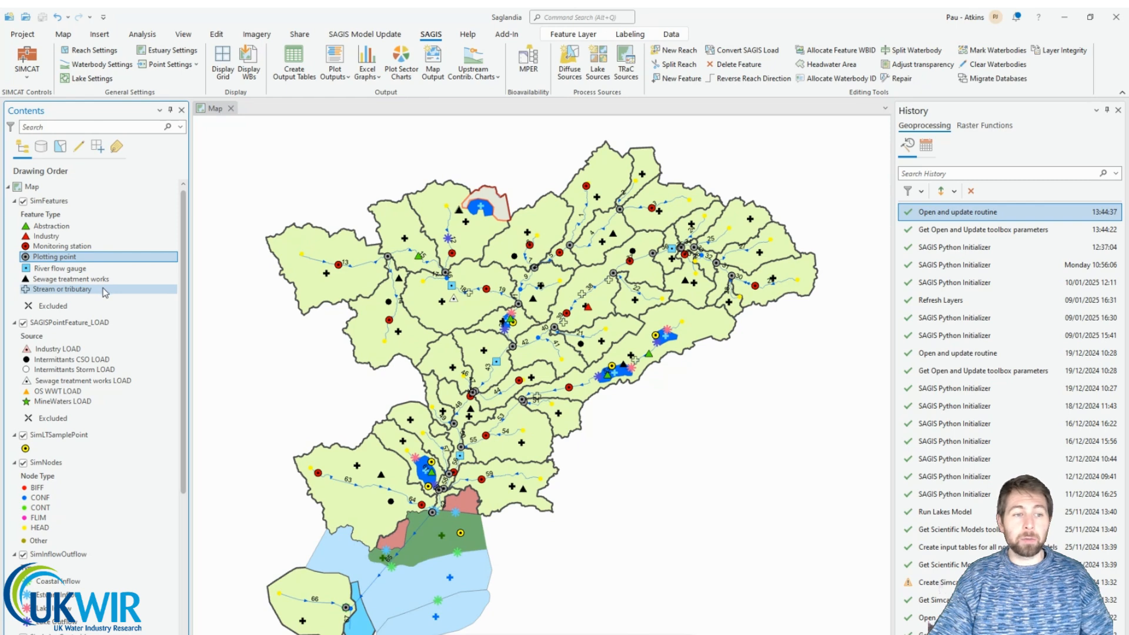
click(105, 292)
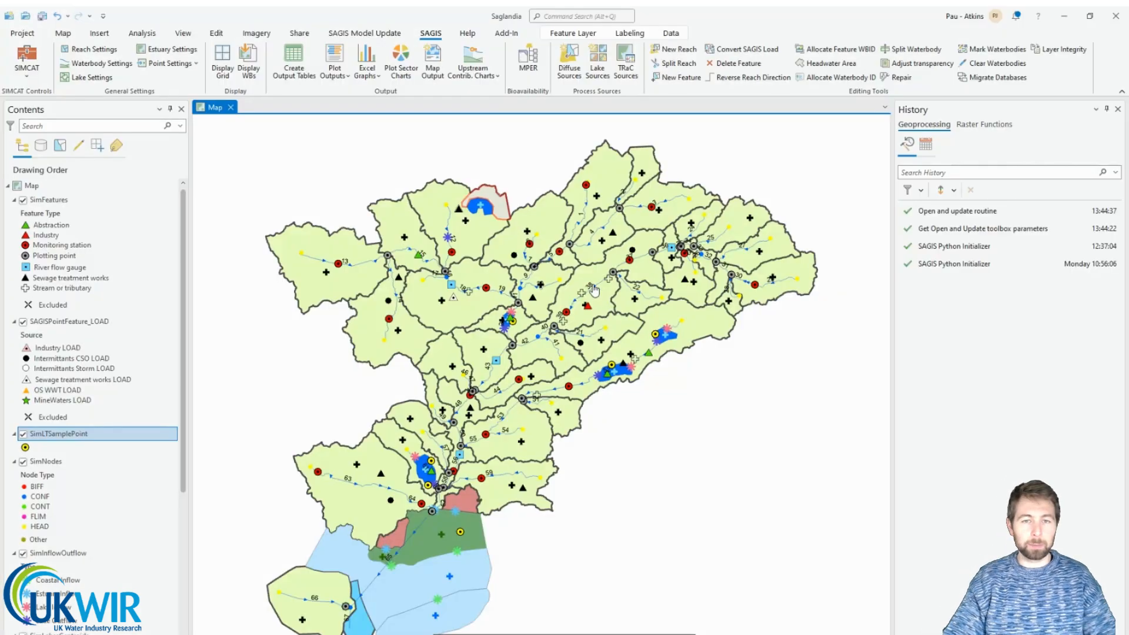
Examine the SAGISPointFeature_LOAD source types, including storm, CSO and industry loads, and the SimLTSamplePoint layer
click(147, 323)
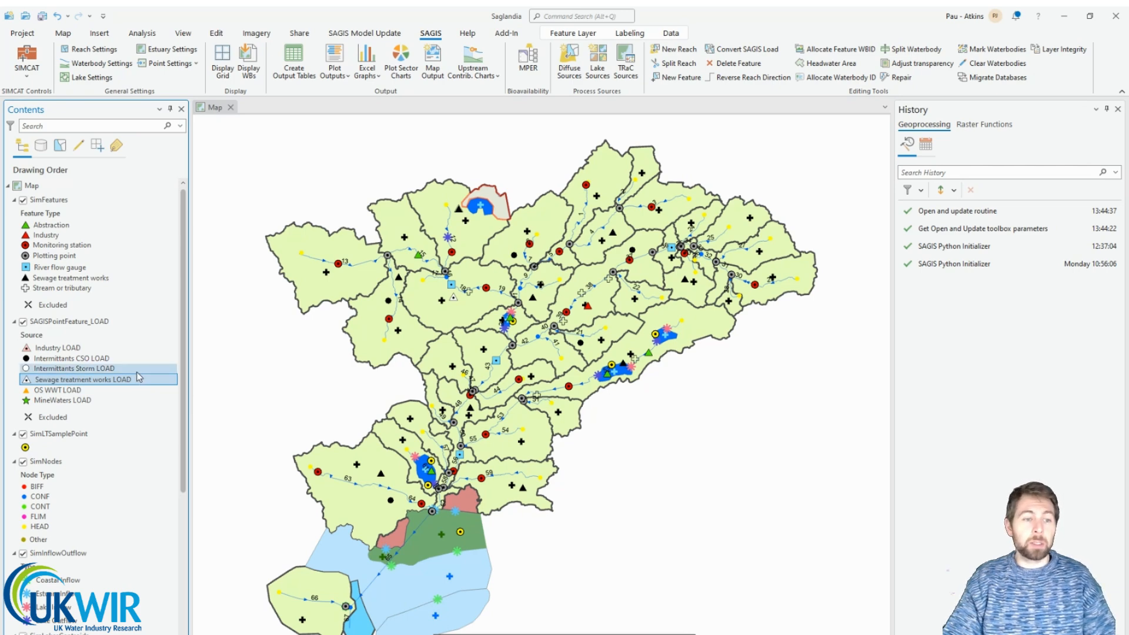
click(136, 370)
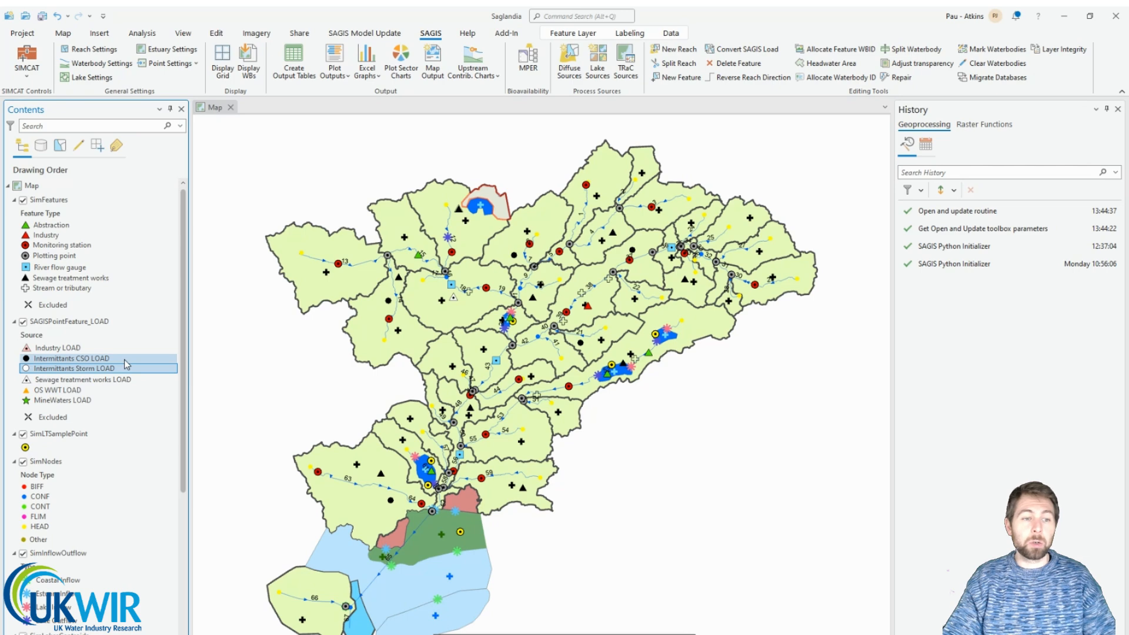
click(124, 359)
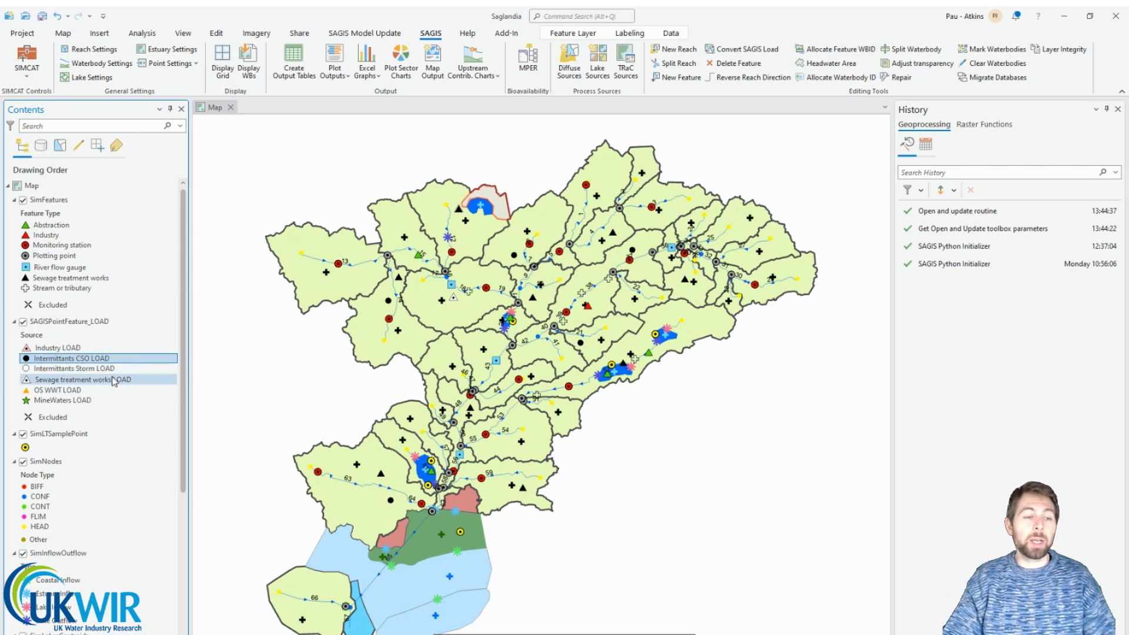
click(113, 350)
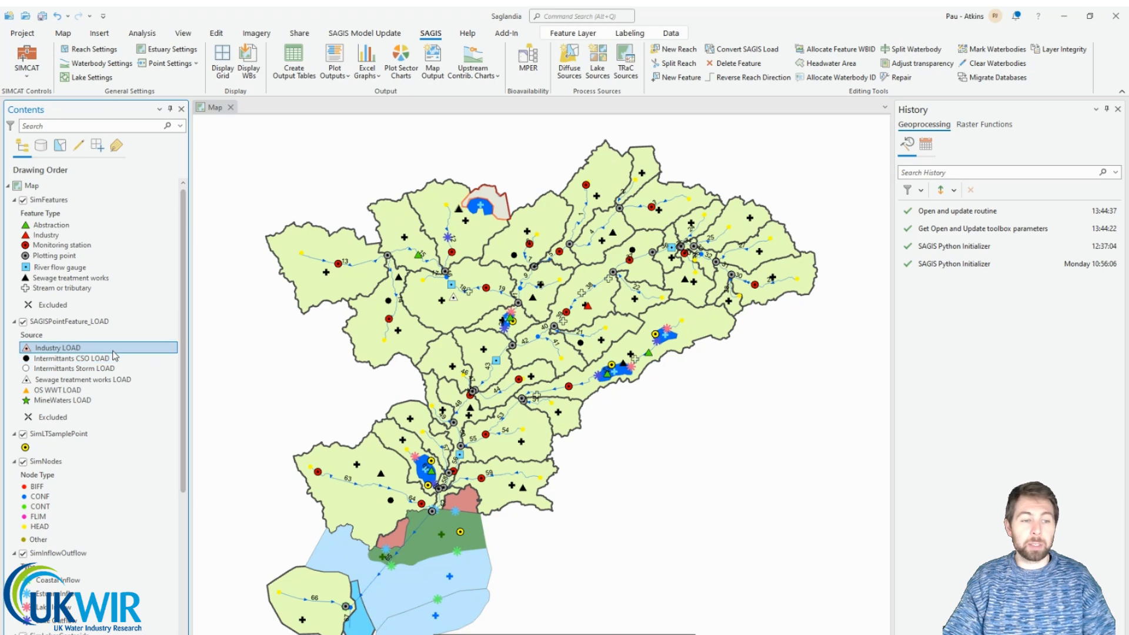
click(100, 432)
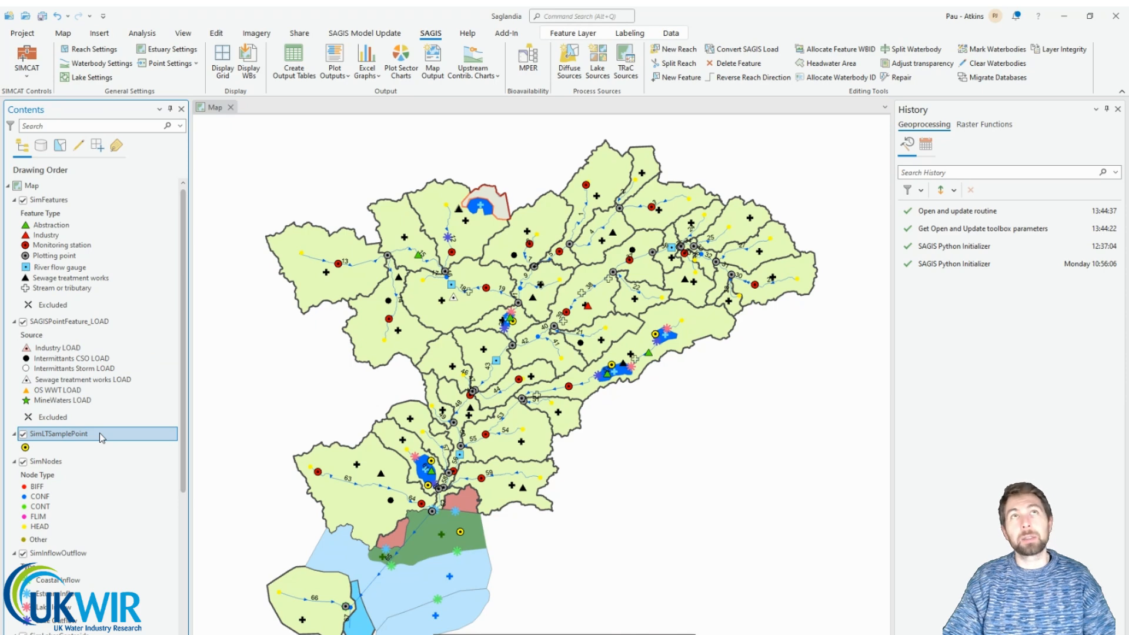
Examine the SimNodes node types, the SimInflowOutflow types, the lake, estuary, coastal and waterbody centroid layers, and SimReaches
scroll(91, 436, down, 3)
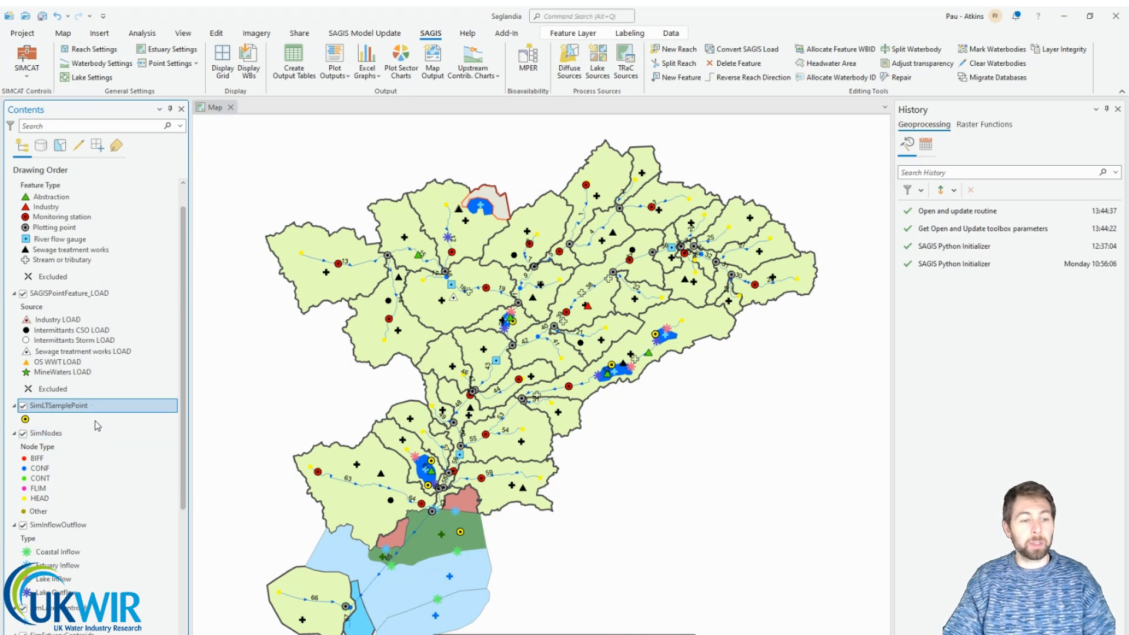
click(86, 380)
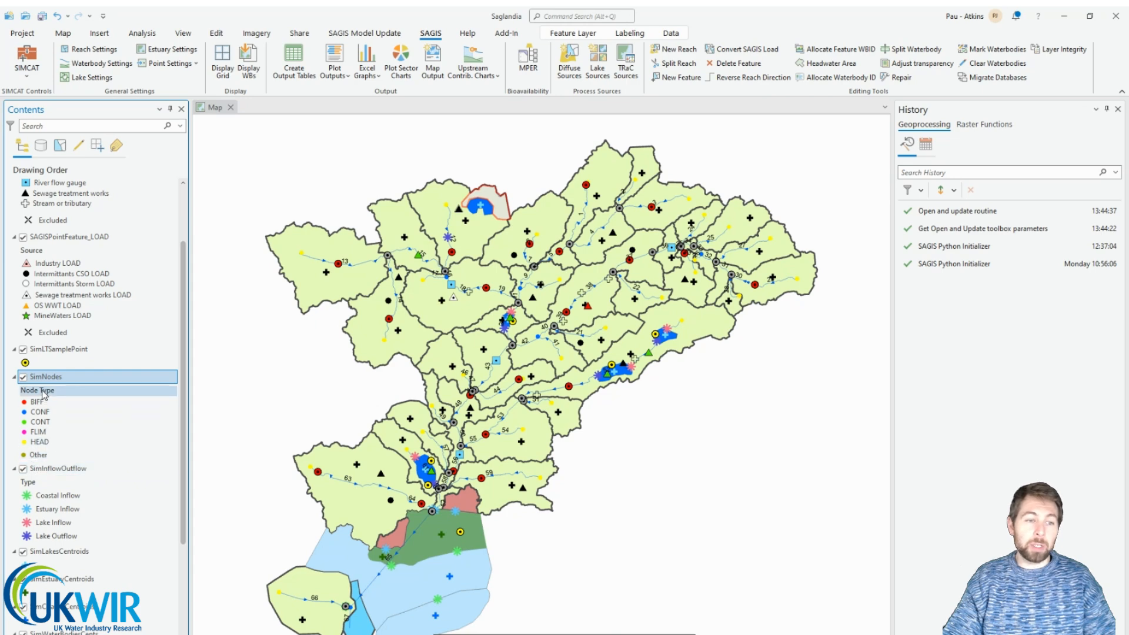
scroll(43, 453, down, 2)
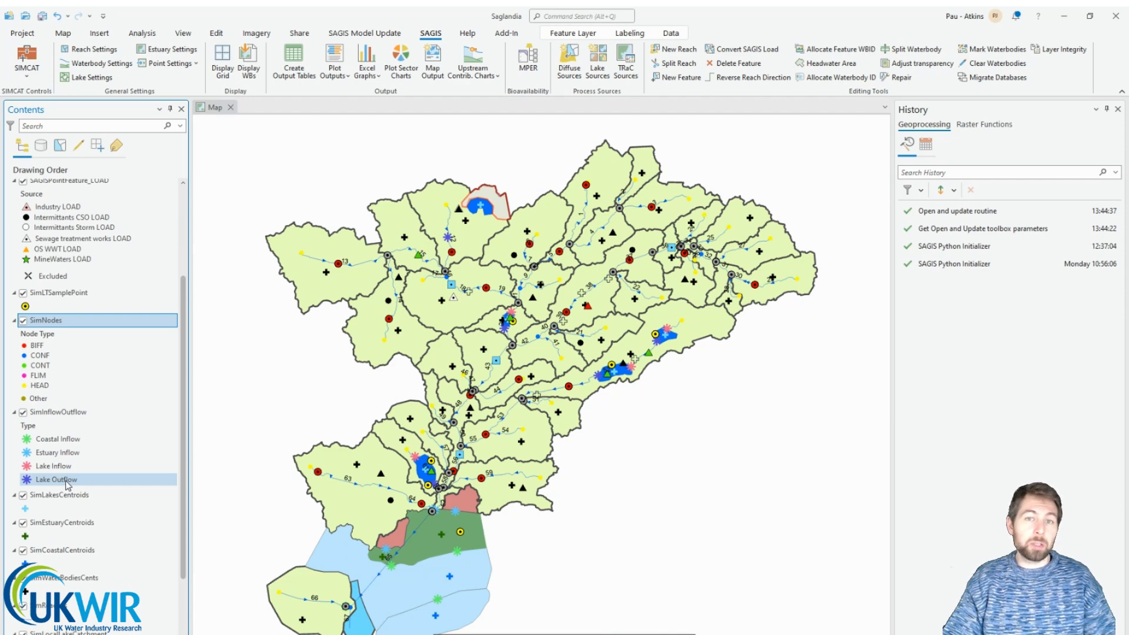
scroll(66, 485, down, 2)
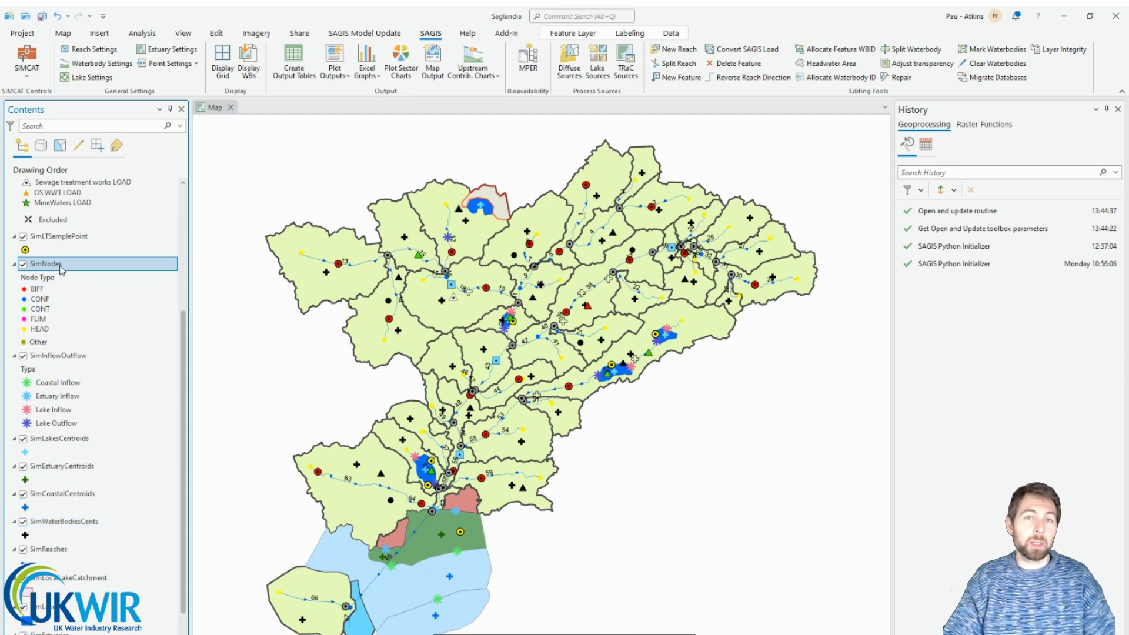
scroll(65, 270, down, 2)
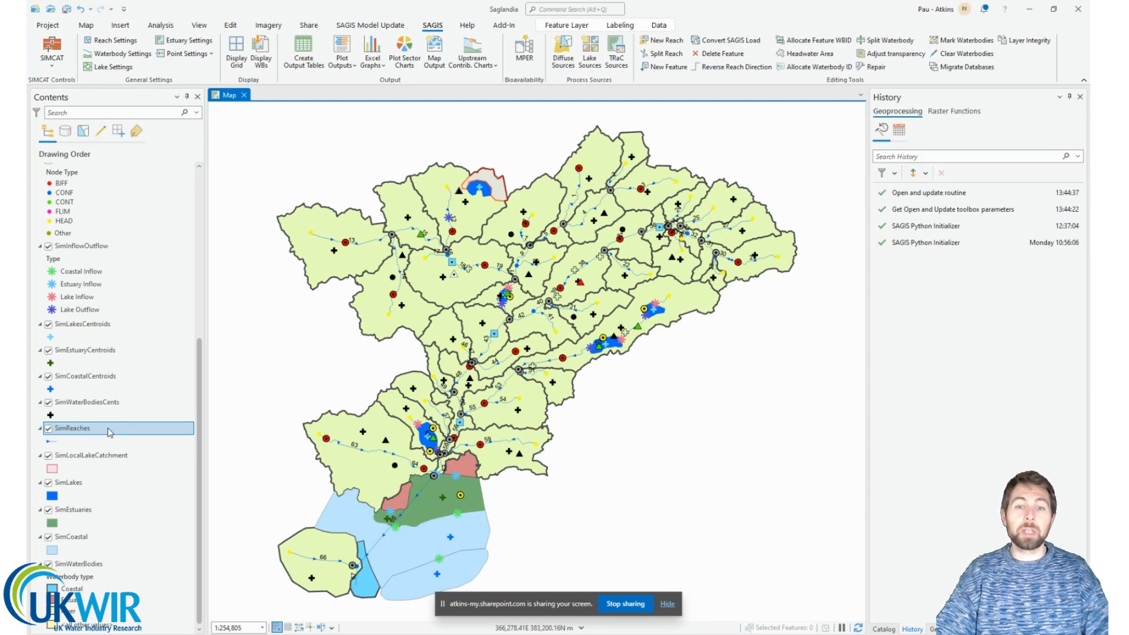
Examine the polygon layers one by one: SimLocalLakeCatchment, SimLakes, SimEstuaries, SimCoastal and SimWaterBodies
click(149, 458)
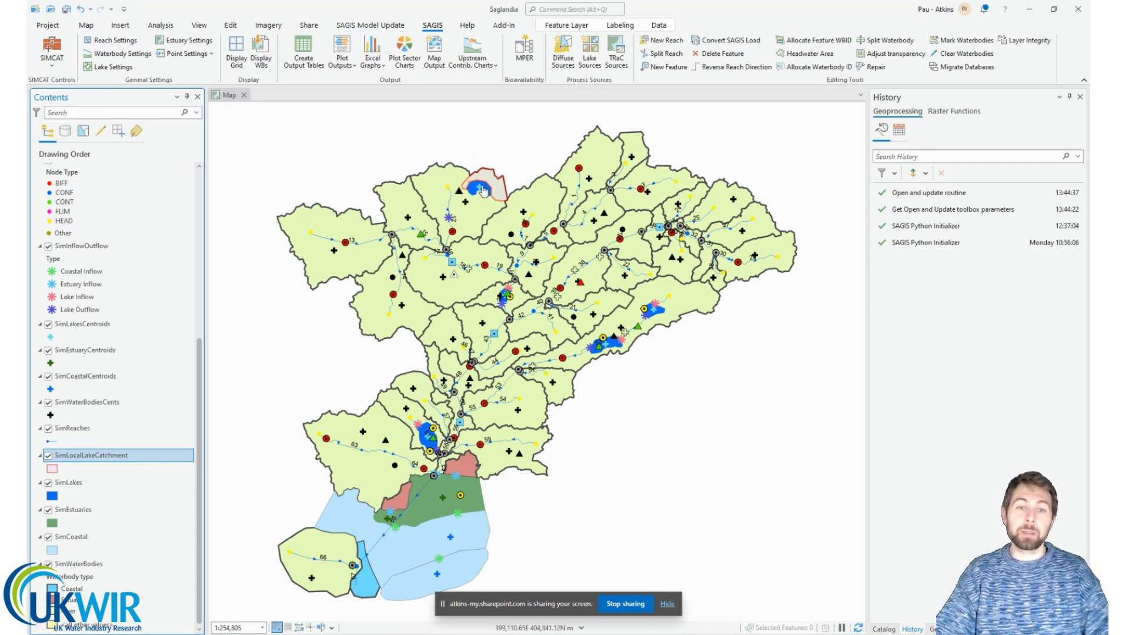
click(94, 483)
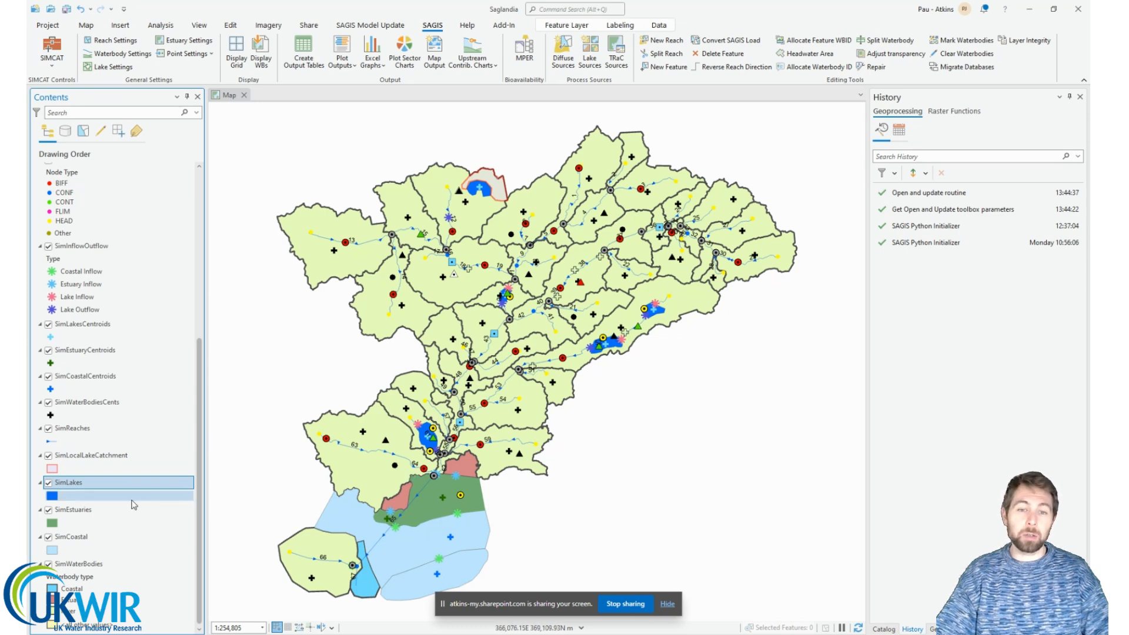
click(99, 510)
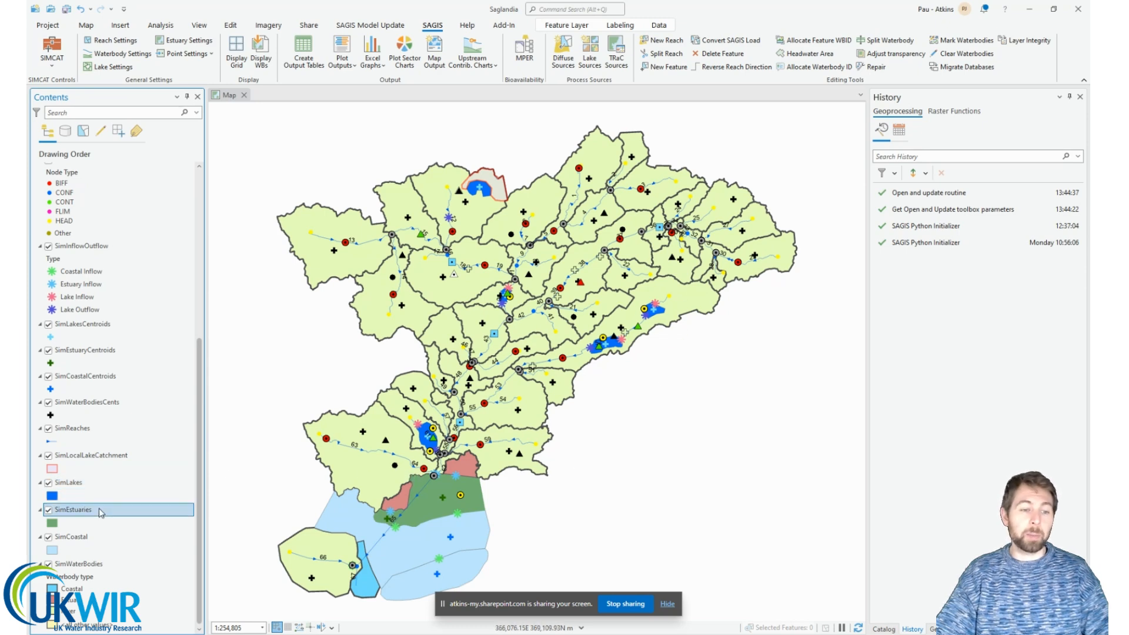
click(87, 541)
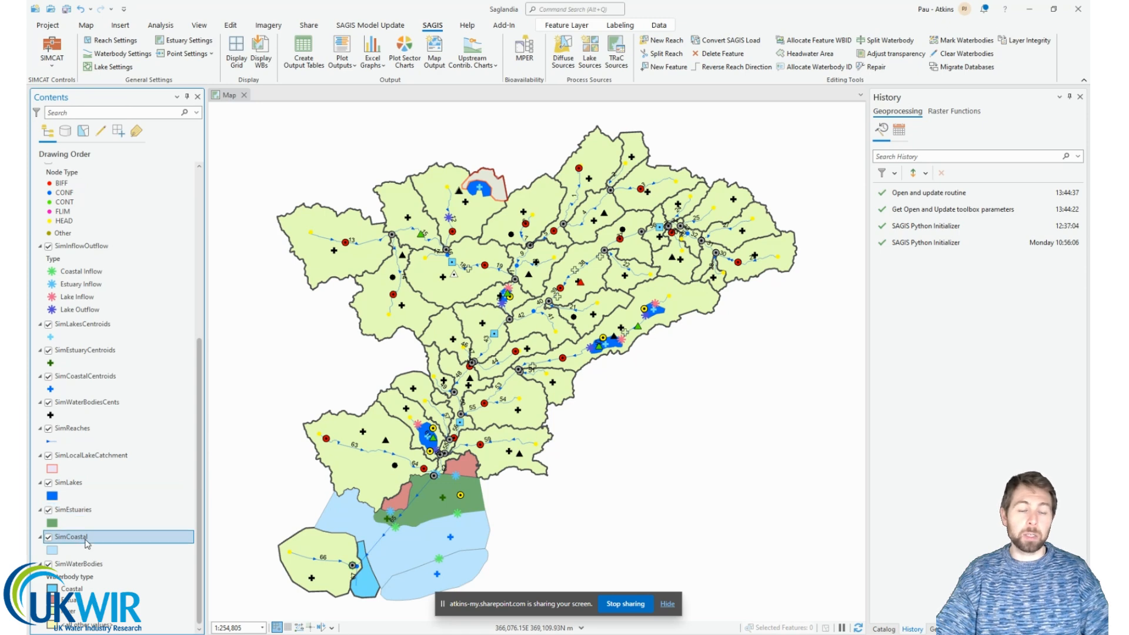
click(99, 566)
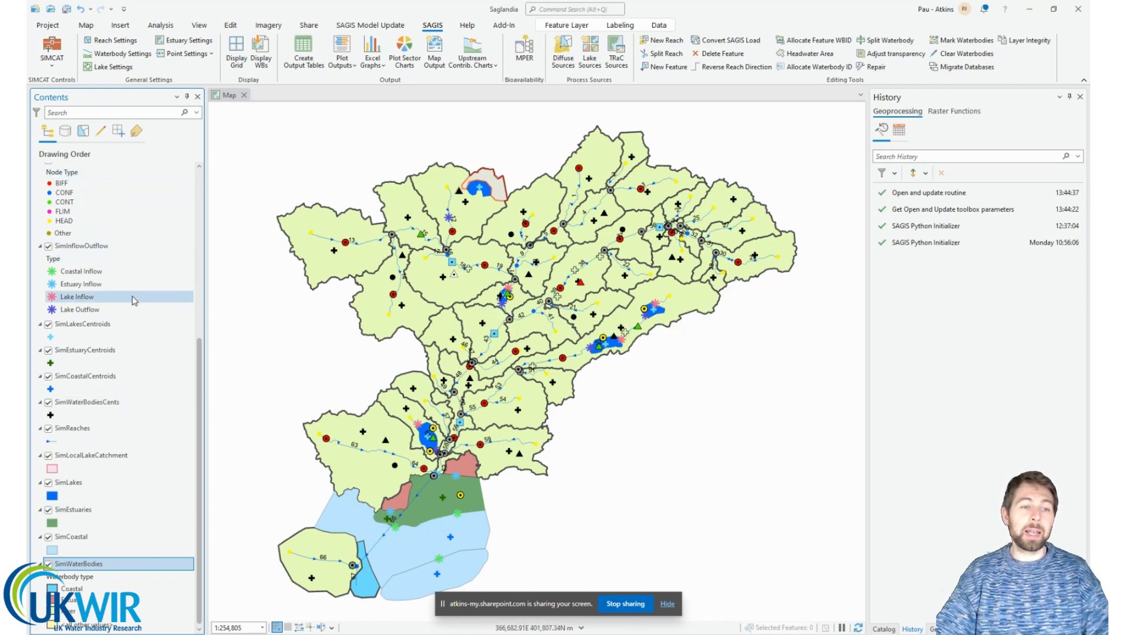
Run the SIMCAT Refresh Layers routine to reload the SAGIS layers
drag(200, 358, 214, 153)
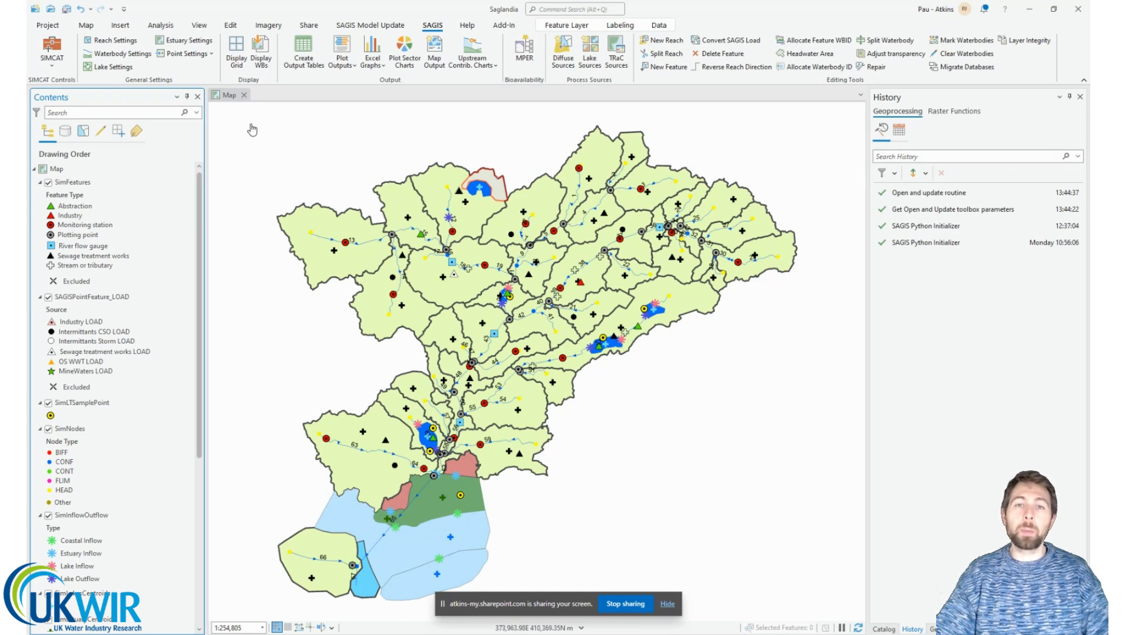
click(52, 53)
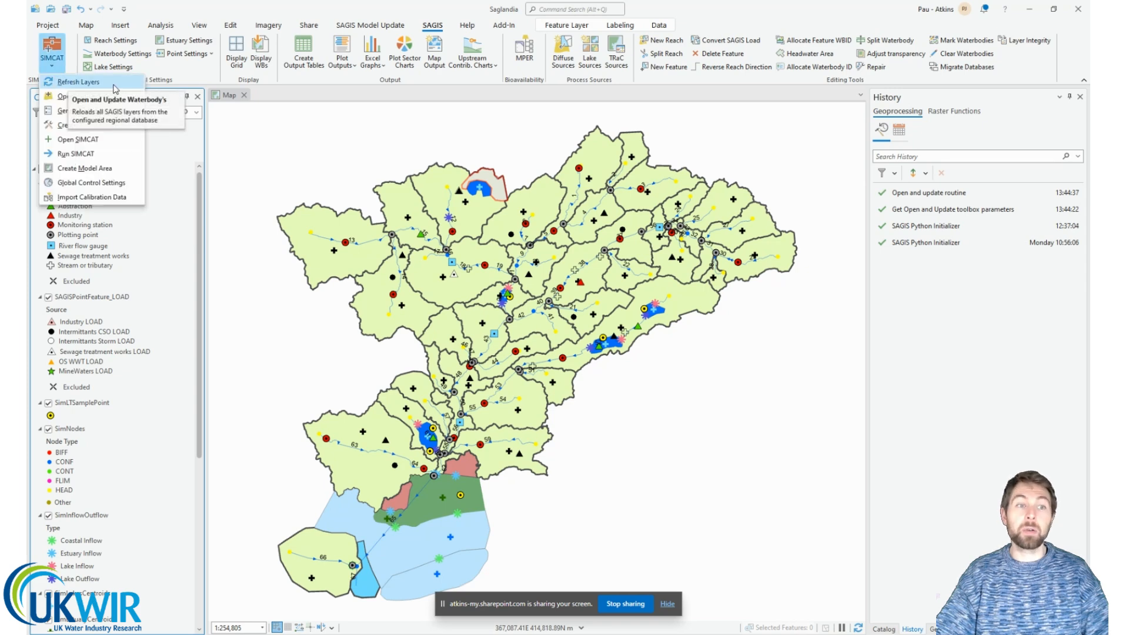
click(78, 82)
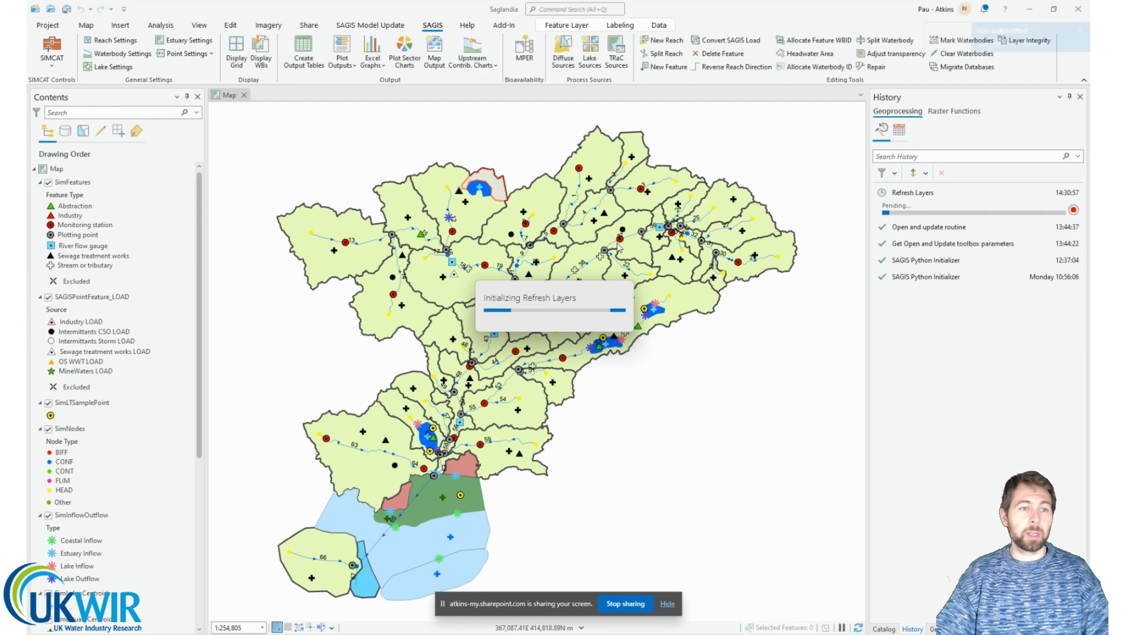